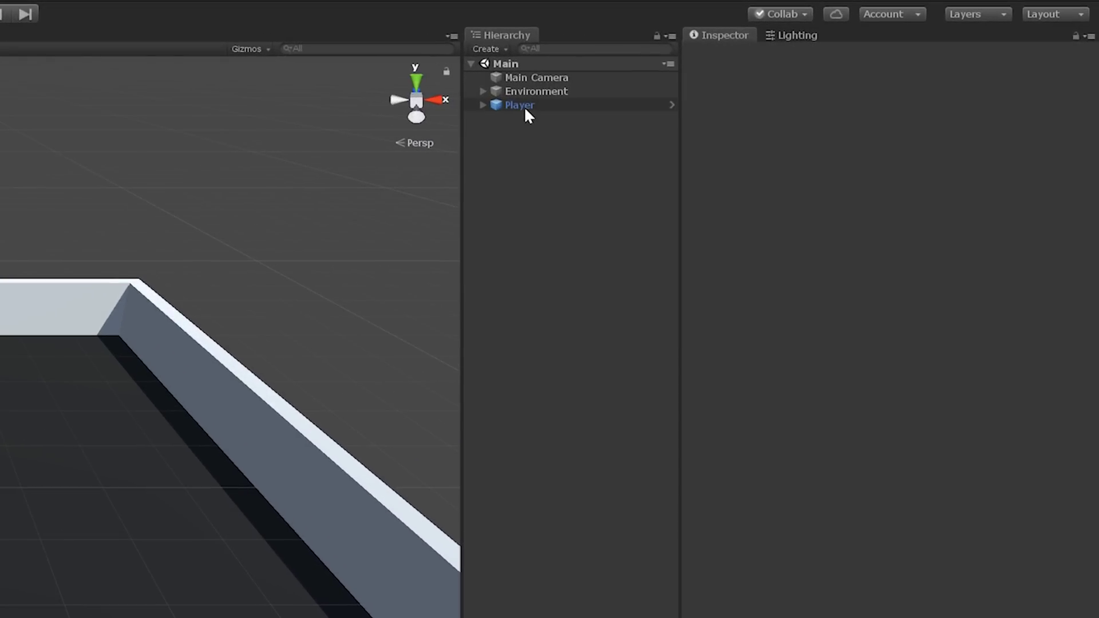
After checking the Player object, add a PlayerControls Input Actions asset to _Project and open it.
{"action": "left_click", "coordinate": [523, 105]}
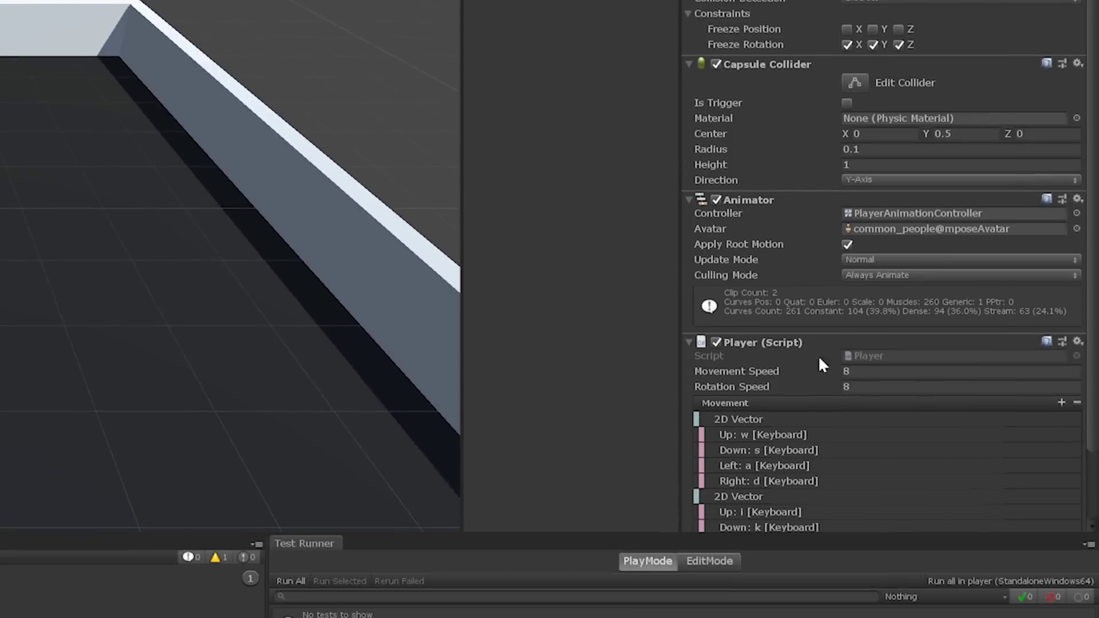
{"action": "scroll", "coordinate": [985, 333], "scroll_direction": "down", "scroll_amount": 3}
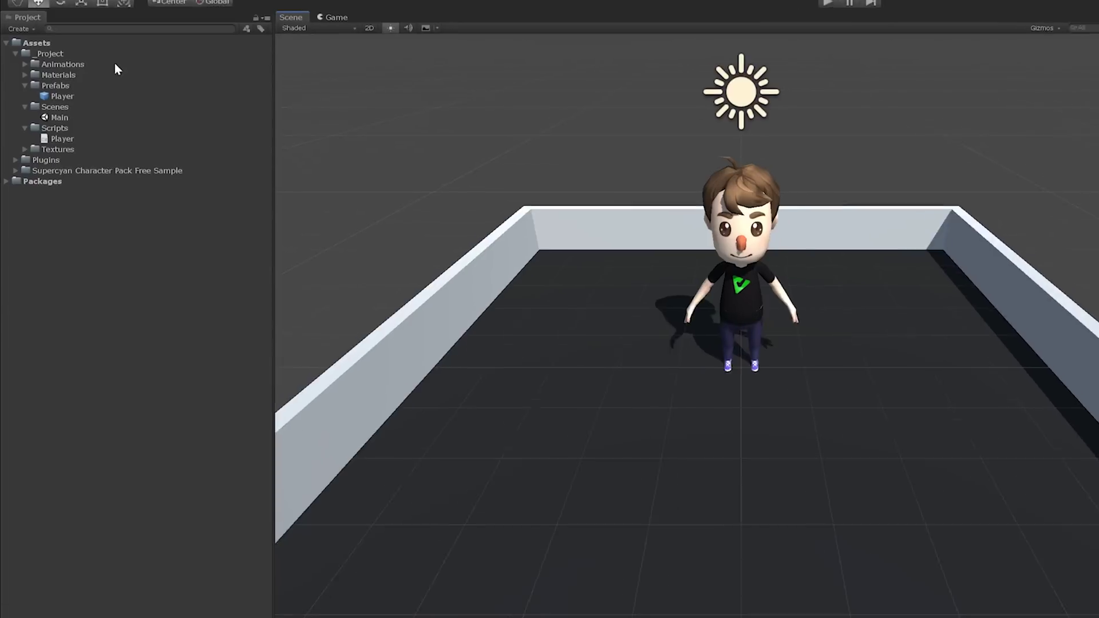
{"action": "right_click", "coordinate": [62, 58]}
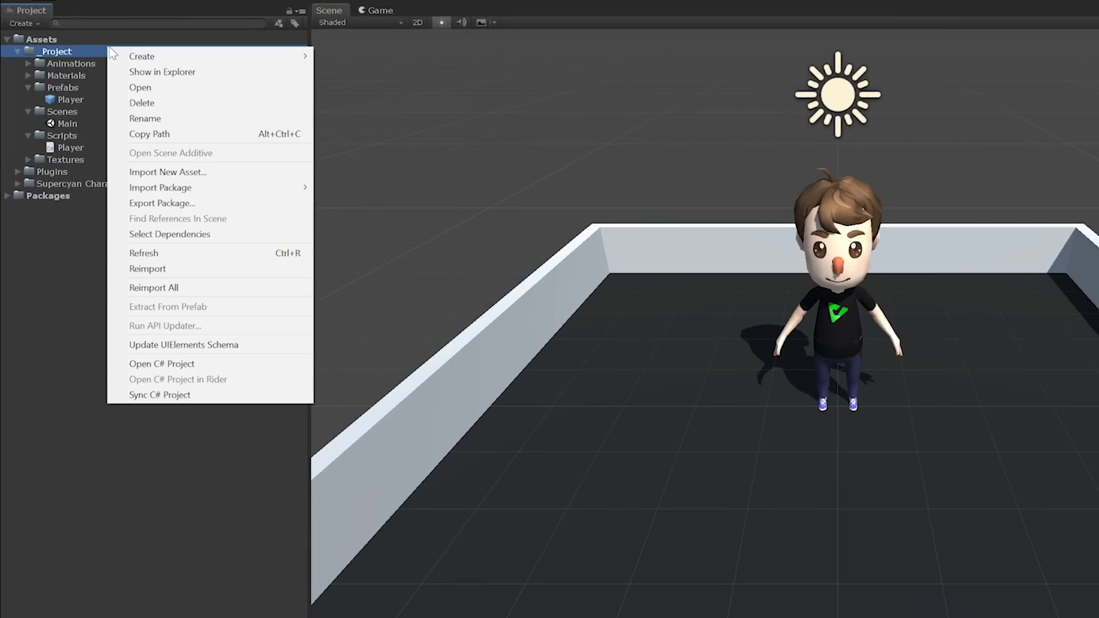
{"action": "mouse_move", "coordinate": [259, 56]}
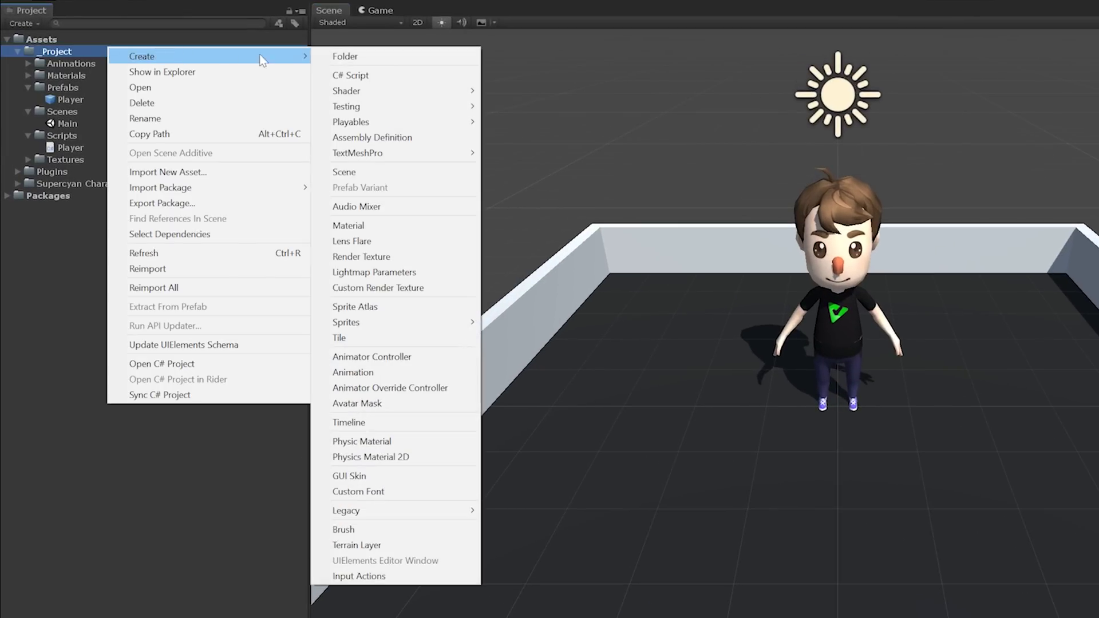
{"action": "left_click", "coordinate": [418, 575]}
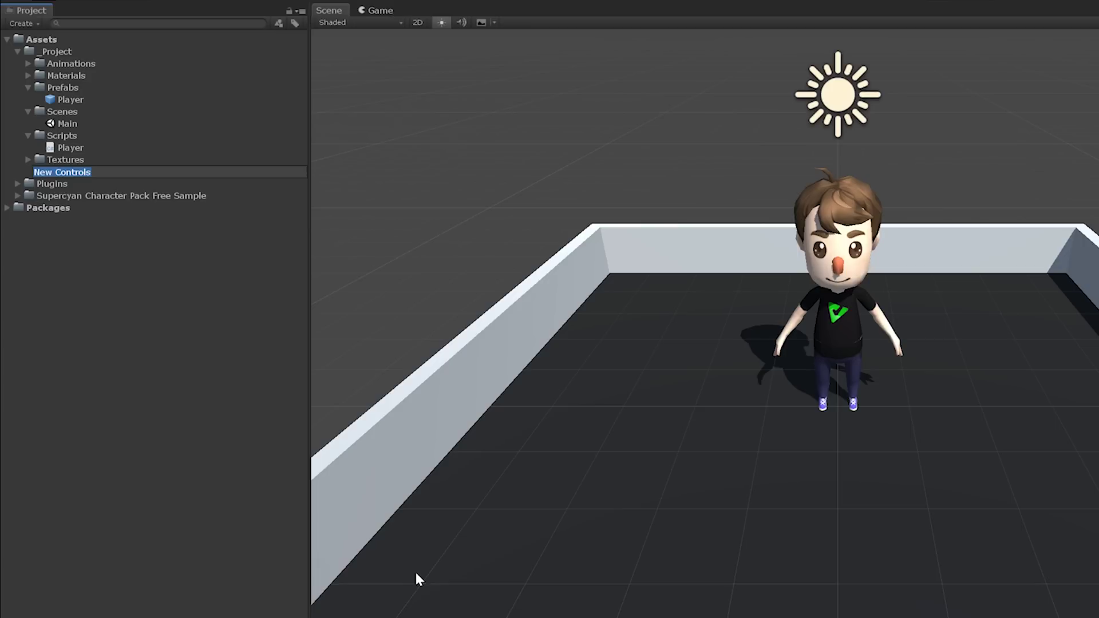
{"action": "type", "text": "PlayerControls"}
{"action": "key", "text": "Return"}
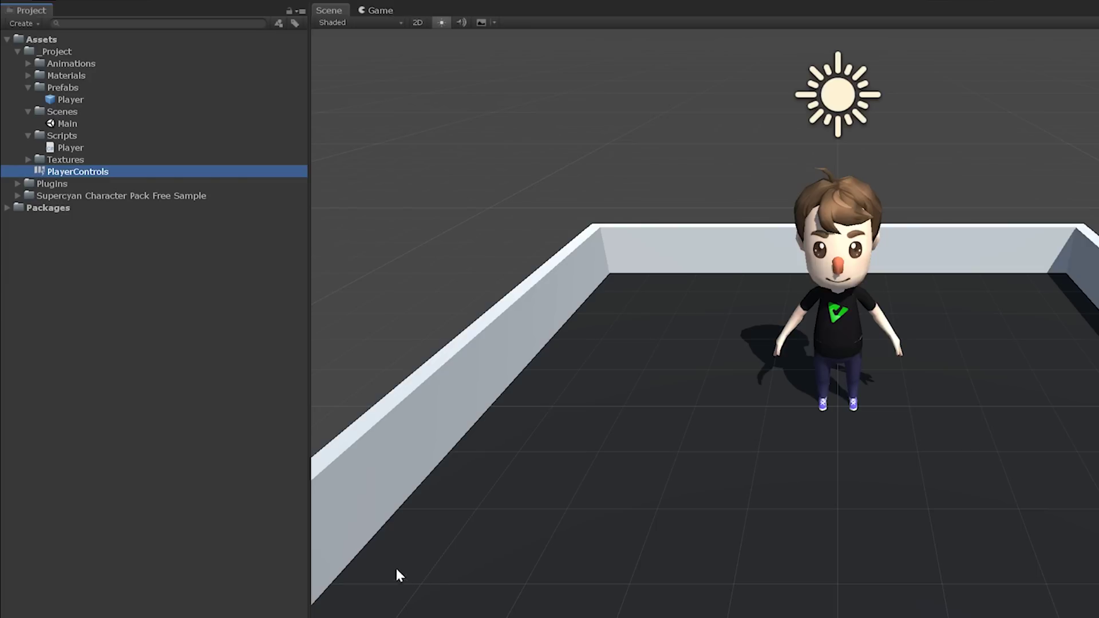
{"action": "double_click", "coordinate": [119, 174]}
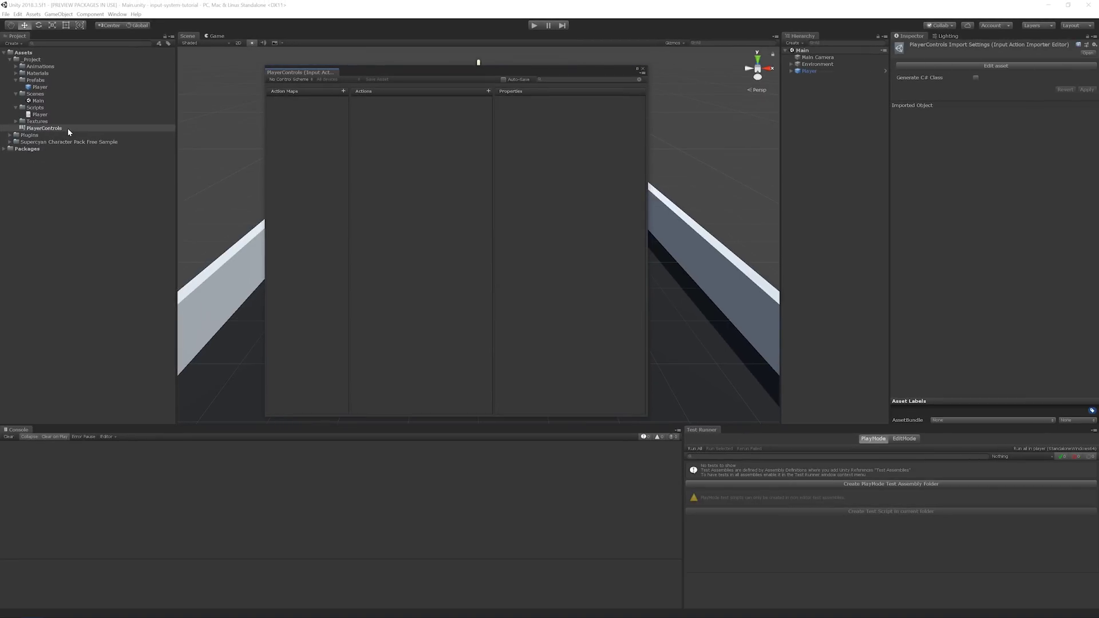
Dock the Input Actions window next to the Scene tab and create an action map called Gameplay.
{"action": "left_click_drag", "start_coordinate": [283, 77], "coordinate": [210, 39]}
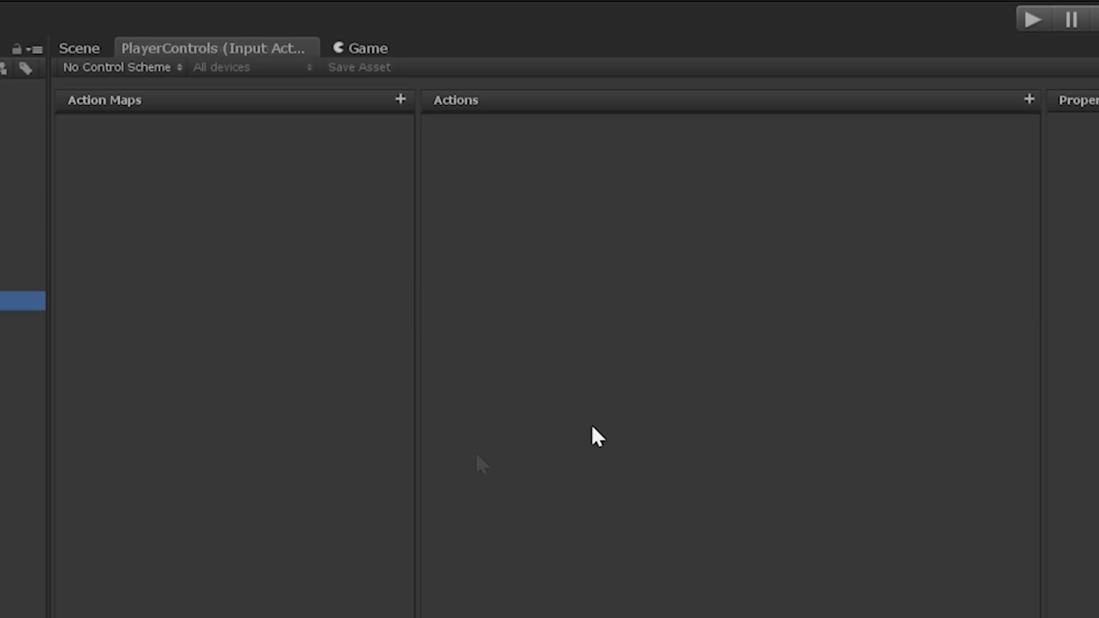
{"action": "left_click", "coordinate": [399, 101]}
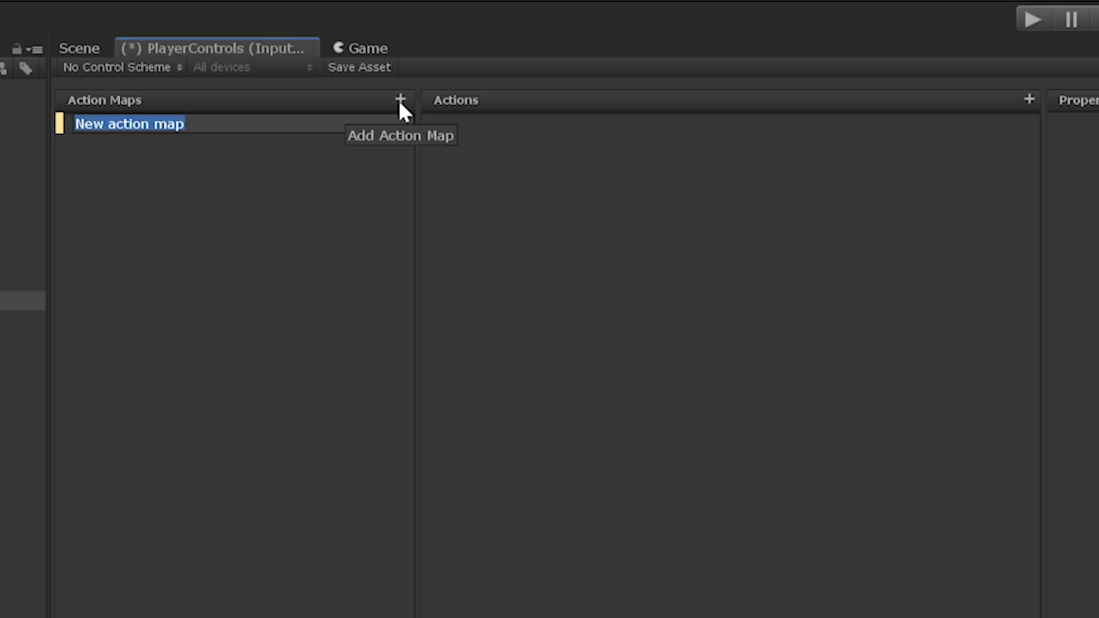
{"action": "type", "text": "Gameplay"}
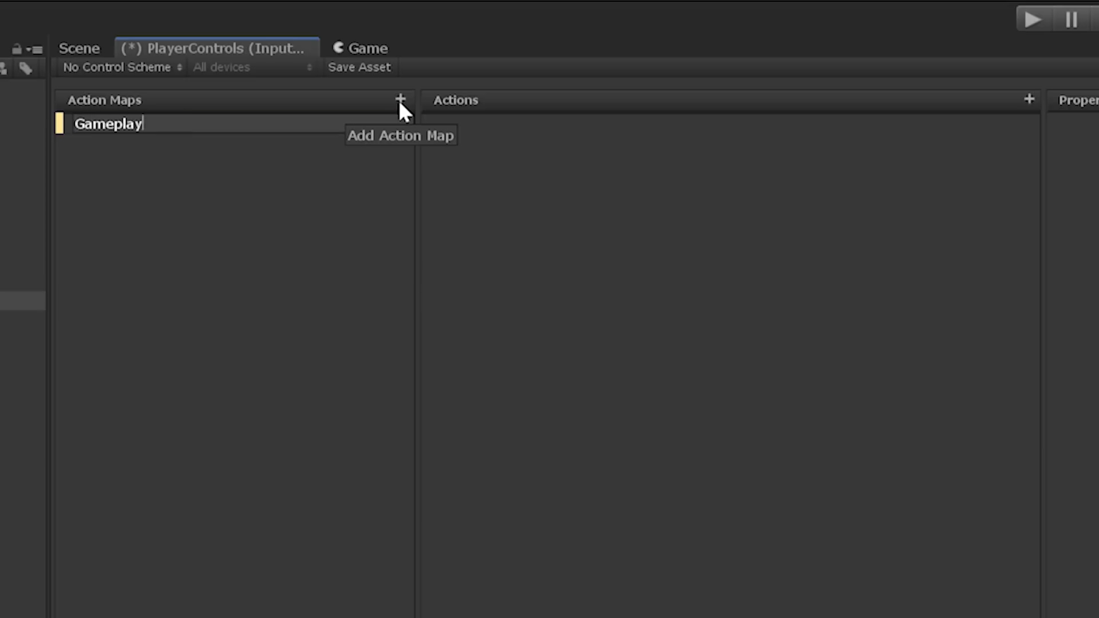
{"action": "key", "text": "Return"}
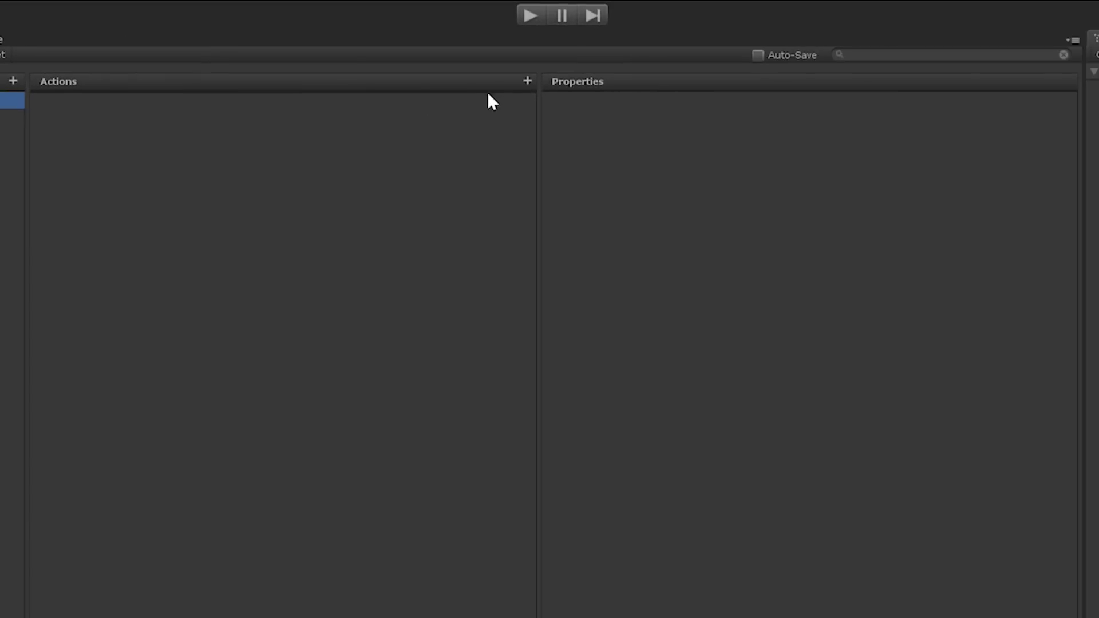
Add a Movement action, delete its empty binding, and add a 2D Vector composite.
{"action": "left_click", "coordinate": [527, 81]}
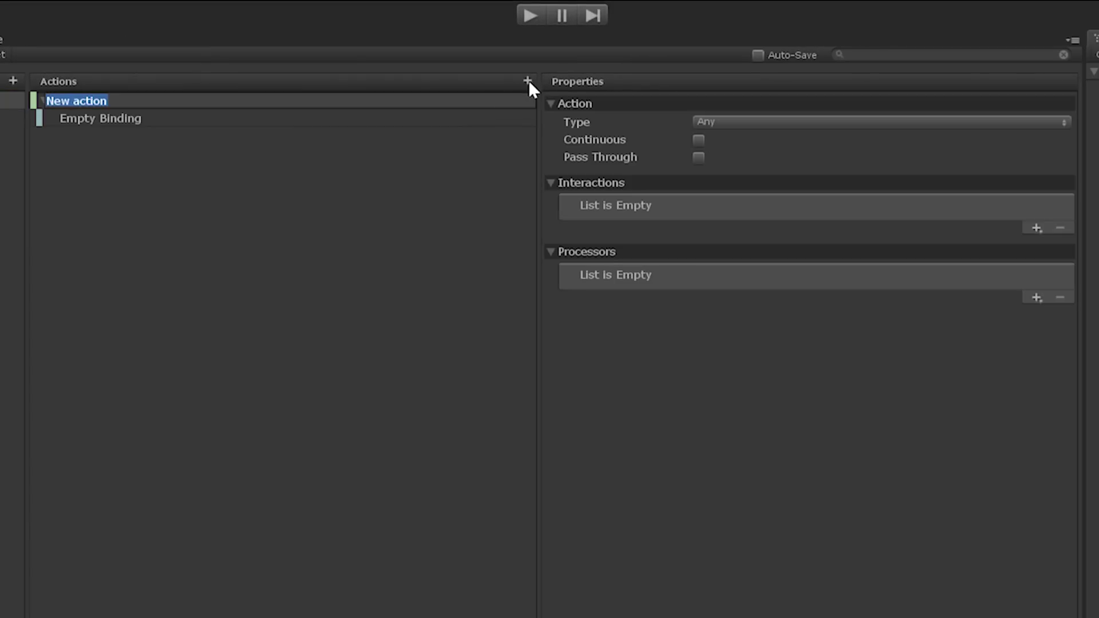
{"action": "type", "text": "Movement"}
{"action": "key", "text": "Return"}
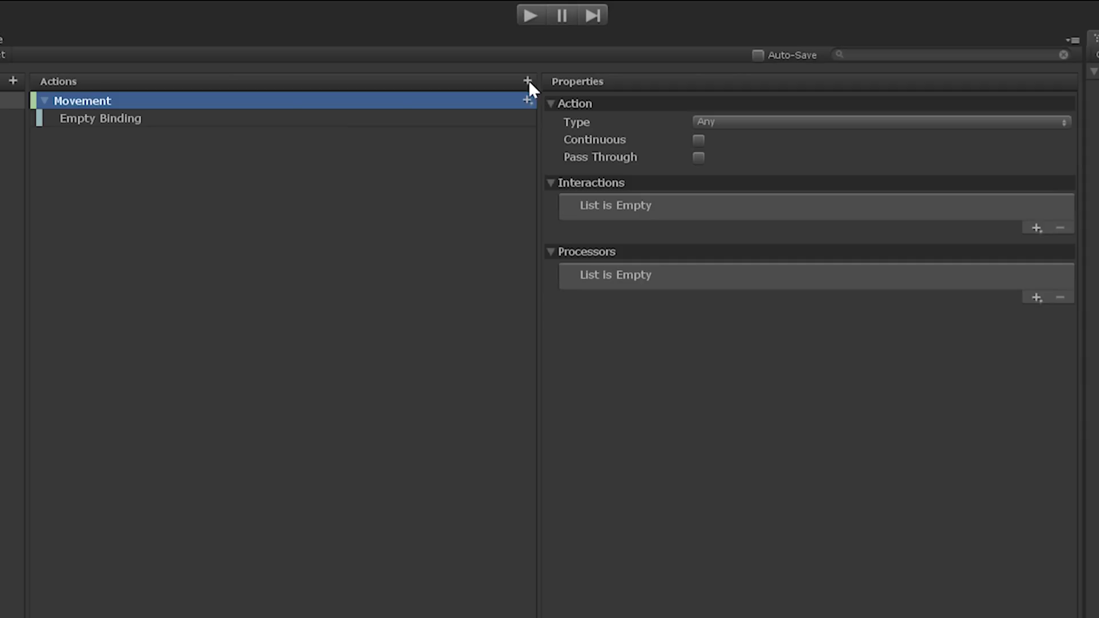
{"action": "right_click", "coordinate": [461, 116]}
{"action": "left_click", "coordinate": [542, 258]}
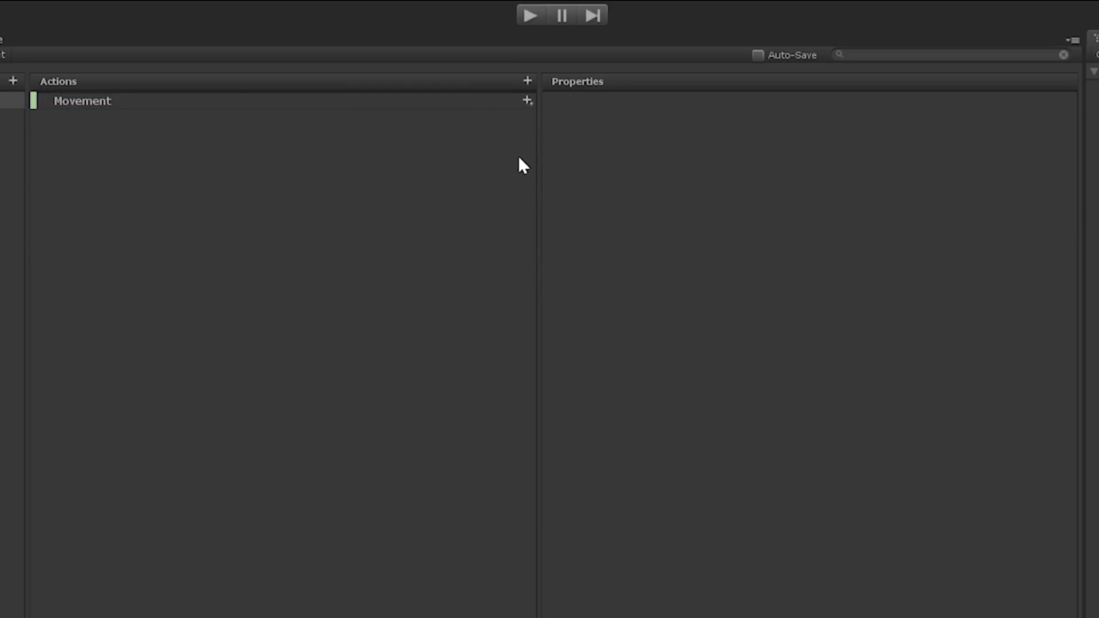
{"action": "left_click", "coordinate": [527, 100]}
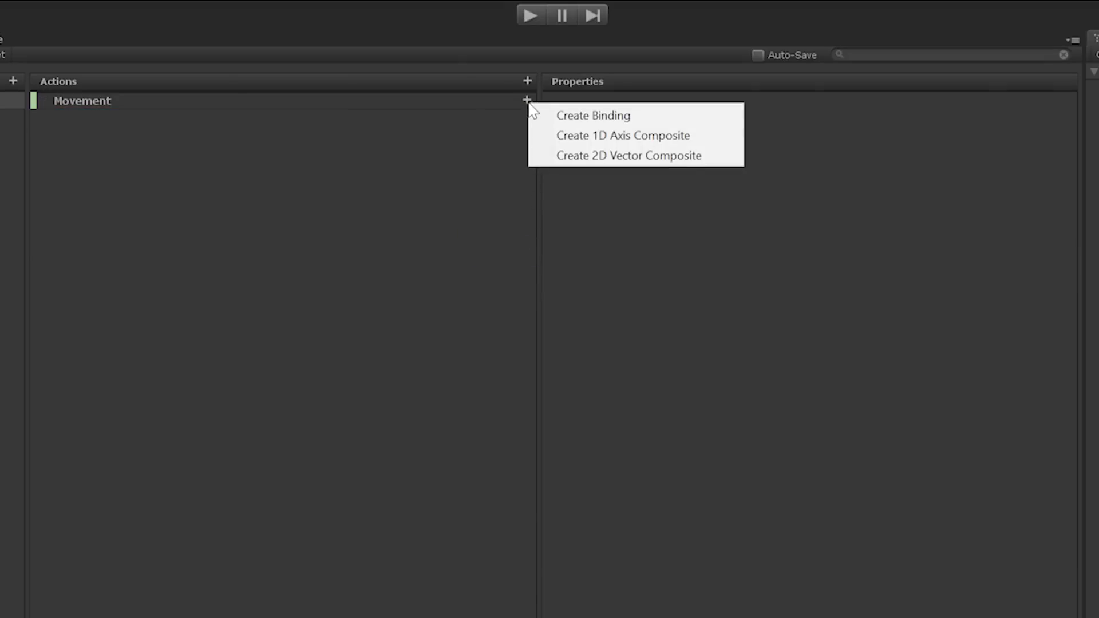
{"action": "left_click", "coordinate": [574, 158]}
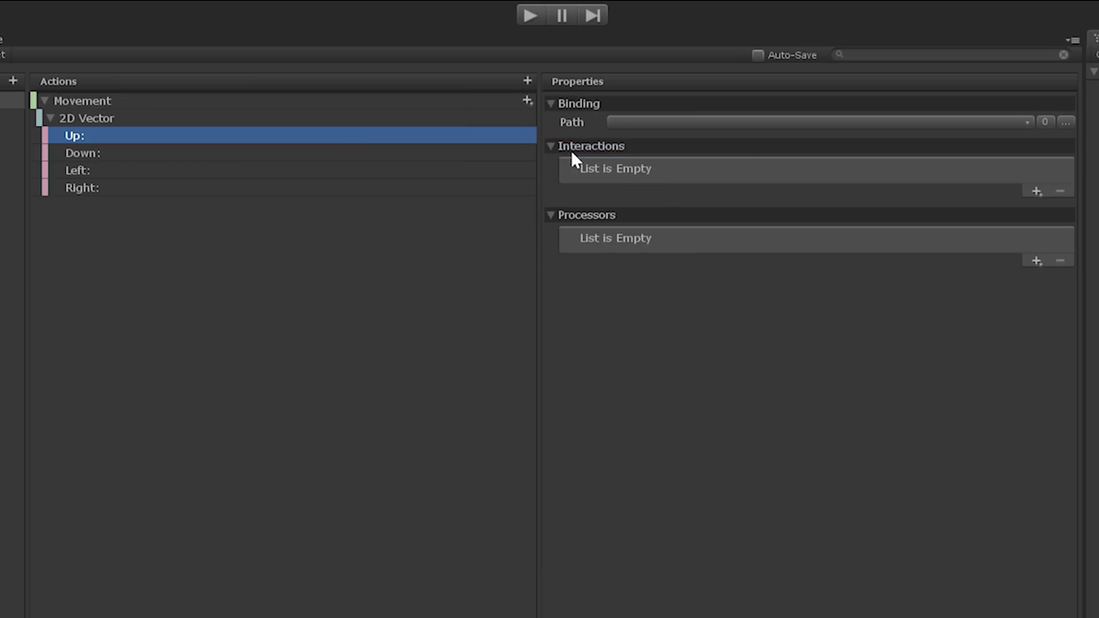
Bind the composite's Up, Down, Left and Right to the W, S, A and D keys.
{"action": "left_click", "coordinate": [619, 124]}
{"action": "type", "text": "w"}
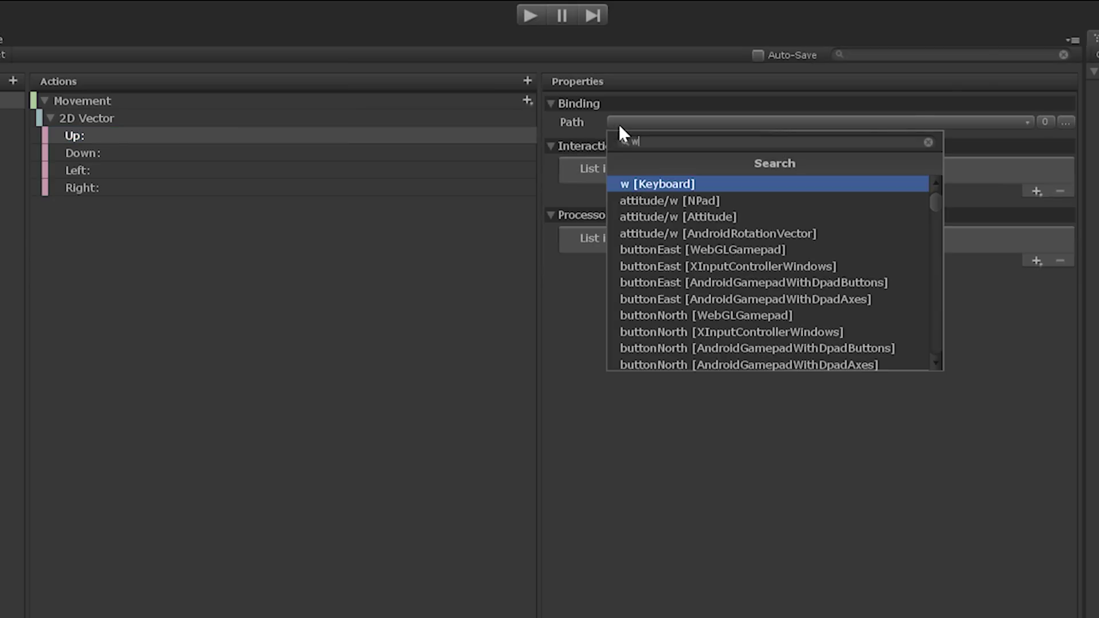
{"action": "key", "text": "Return"}
{"action": "left_click", "coordinate": [520, 152]}
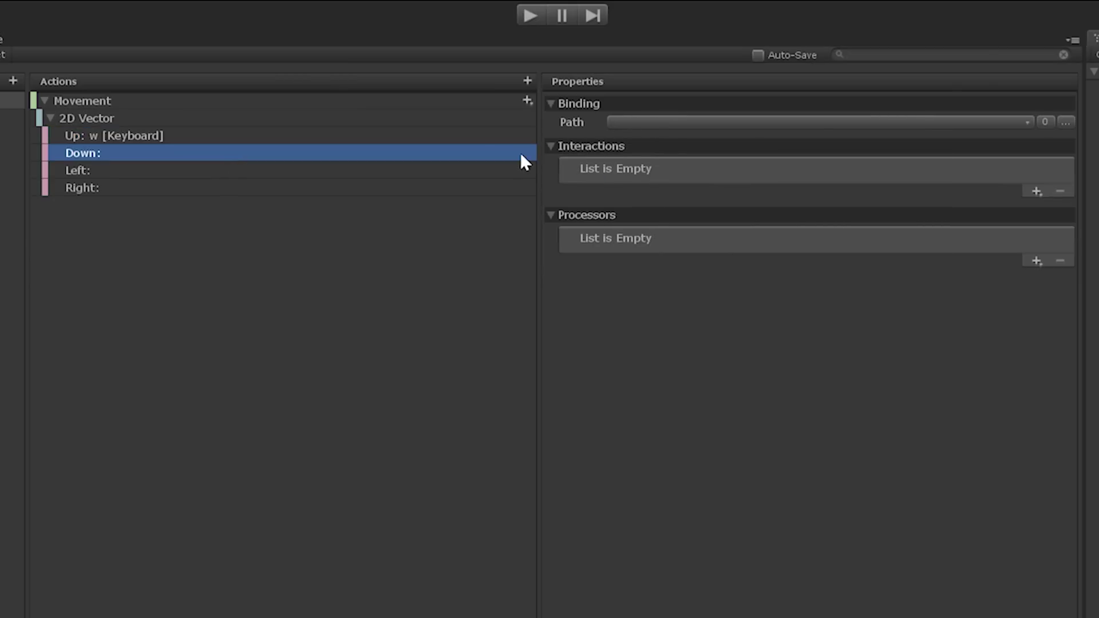
{"action": "left_click", "coordinate": [694, 123]}
{"action": "type", "text": "s"}
{"action": "key", "text": "Return"}
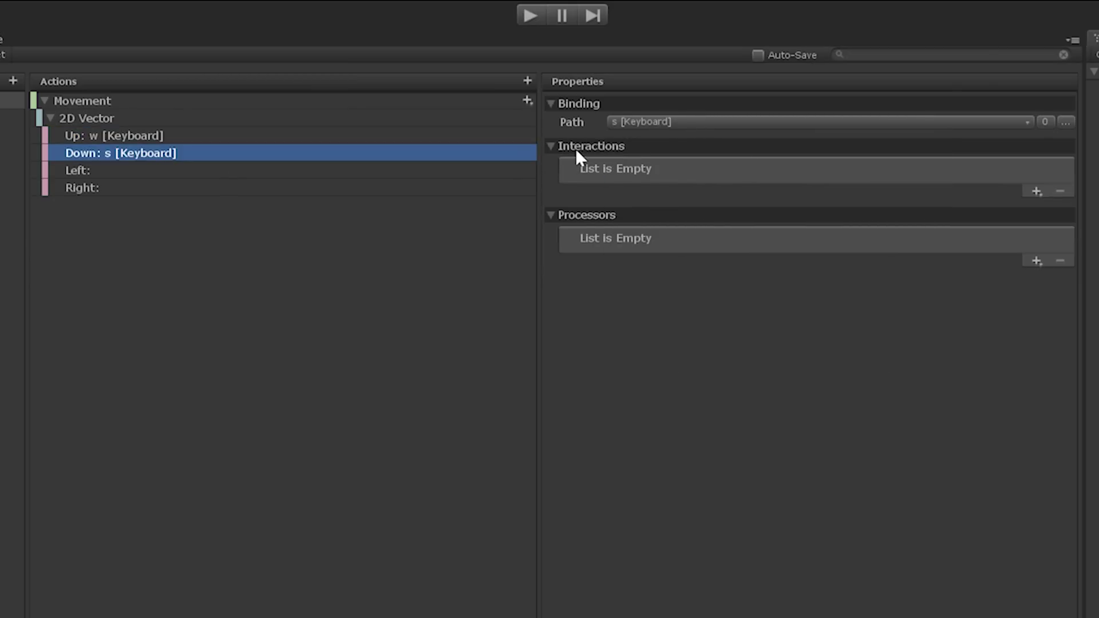
{"action": "left_click", "coordinate": [522, 170]}
{"action": "left_click", "coordinate": [665, 122]}
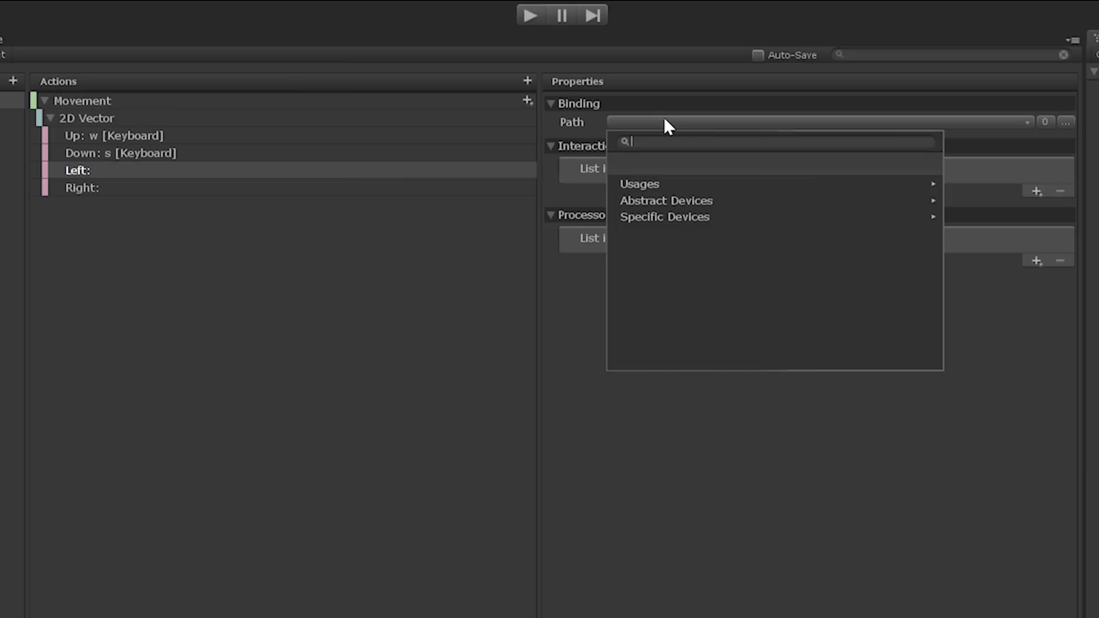
{"action": "type", "text": "a"}
{"action": "key", "text": "Return"}
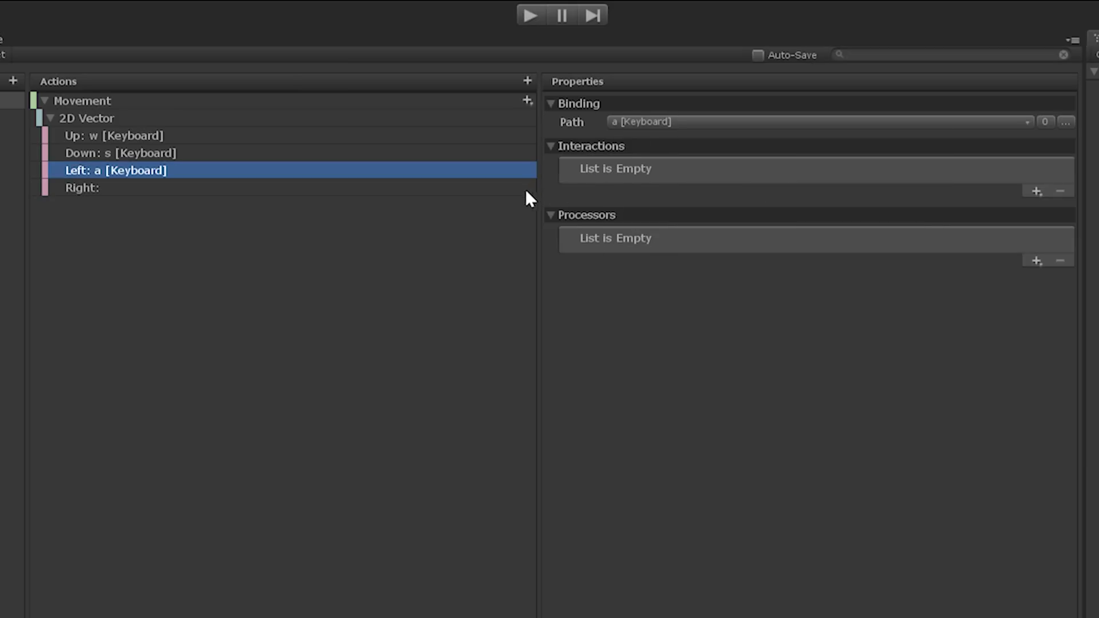
{"action": "left_click", "coordinate": [525, 189]}
{"action": "left_click", "coordinate": [667, 122]}
{"action": "type", "text": "d"}
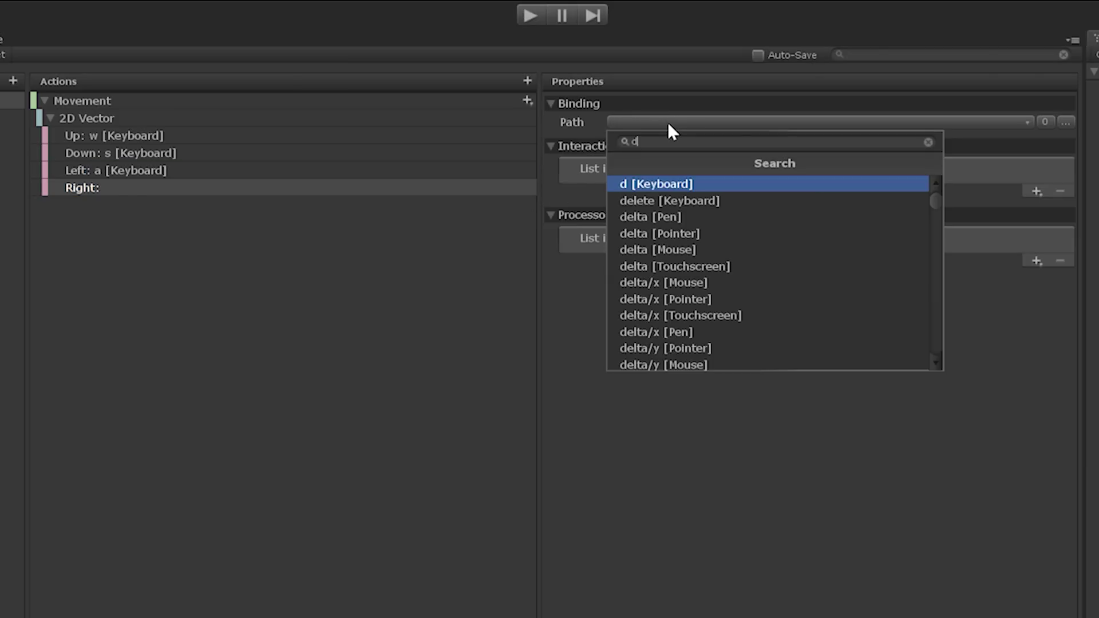
{"action": "key", "text": "Return"}
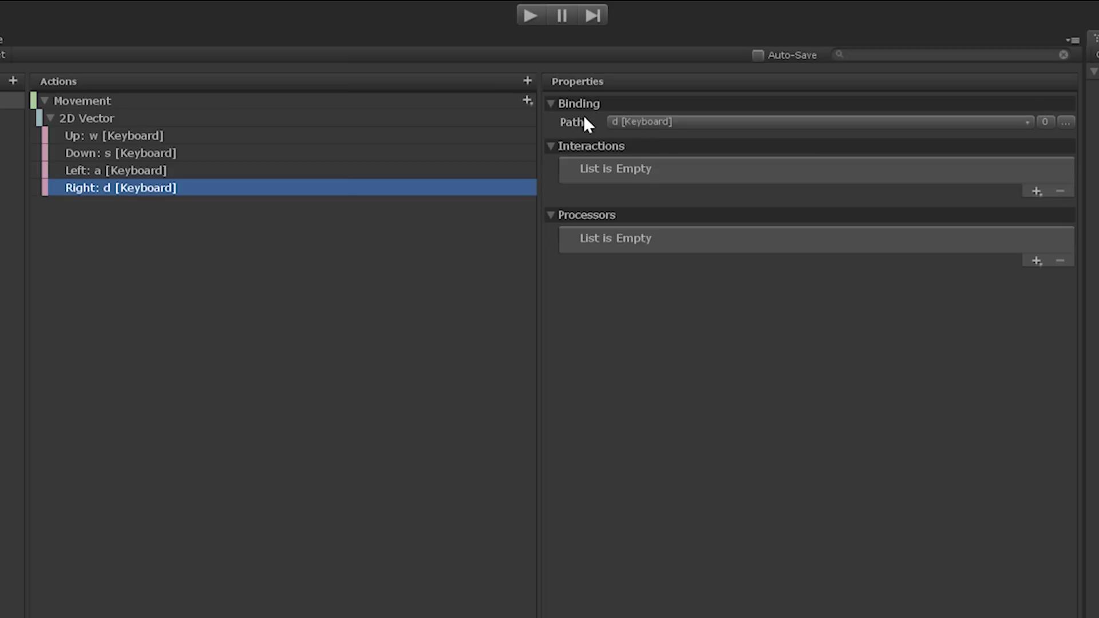
Add a second 2D Vector composite to Movement with Up on I and Down on K.
{"action": "left_click", "coordinate": [526, 100]}
{"action": "left_click", "coordinate": [567, 146]}
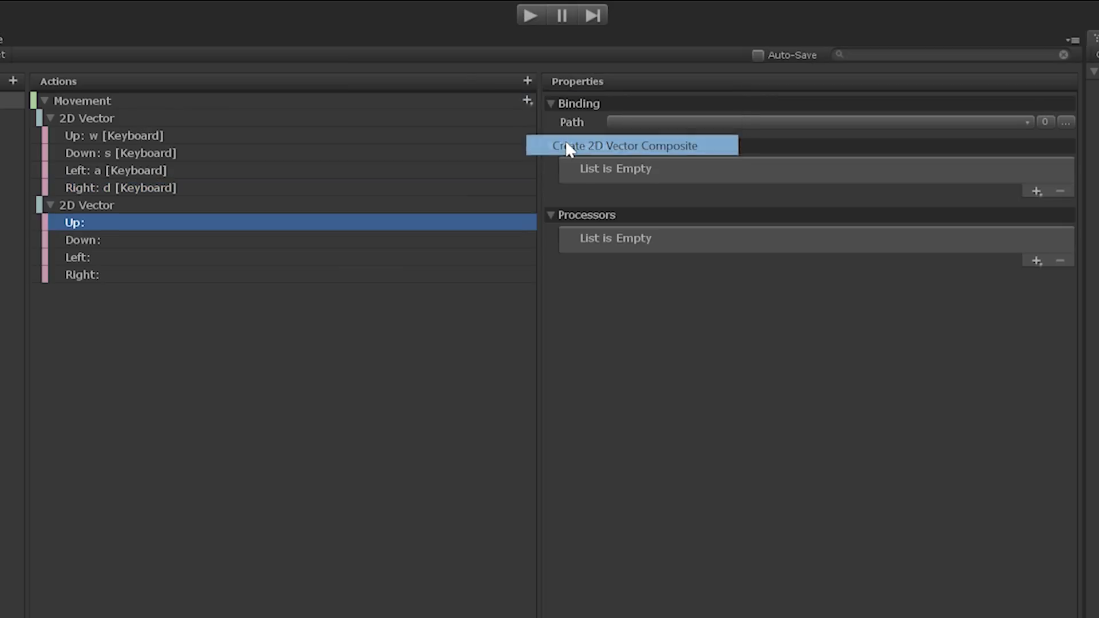
{"action": "left_click", "coordinate": [657, 123]}
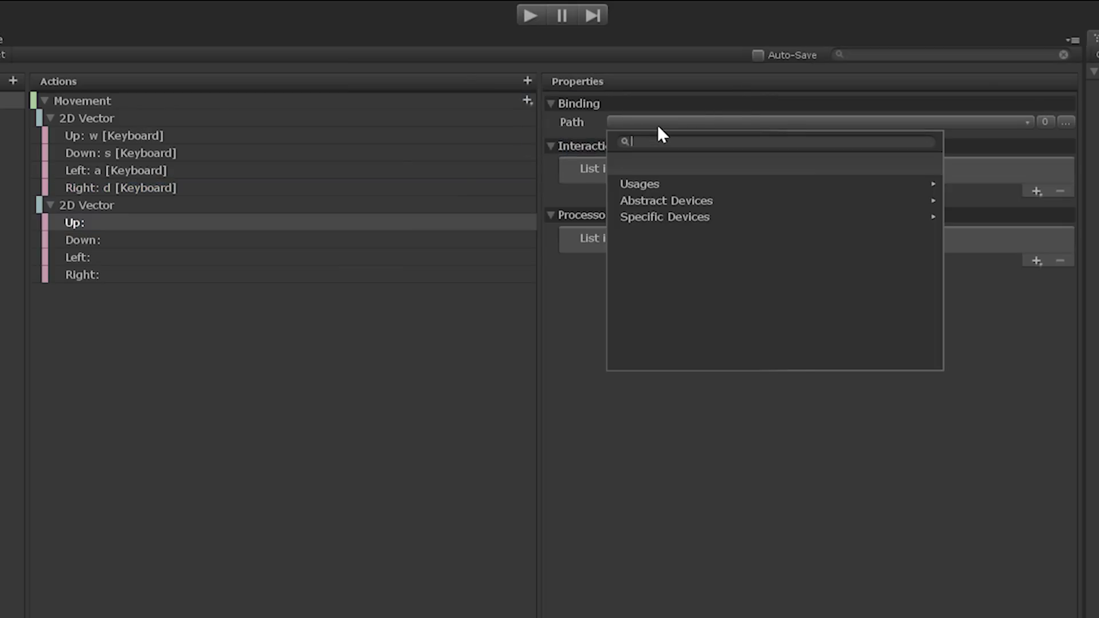
{"action": "type", "text": "i"}
{"action": "key", "text": "Return"}
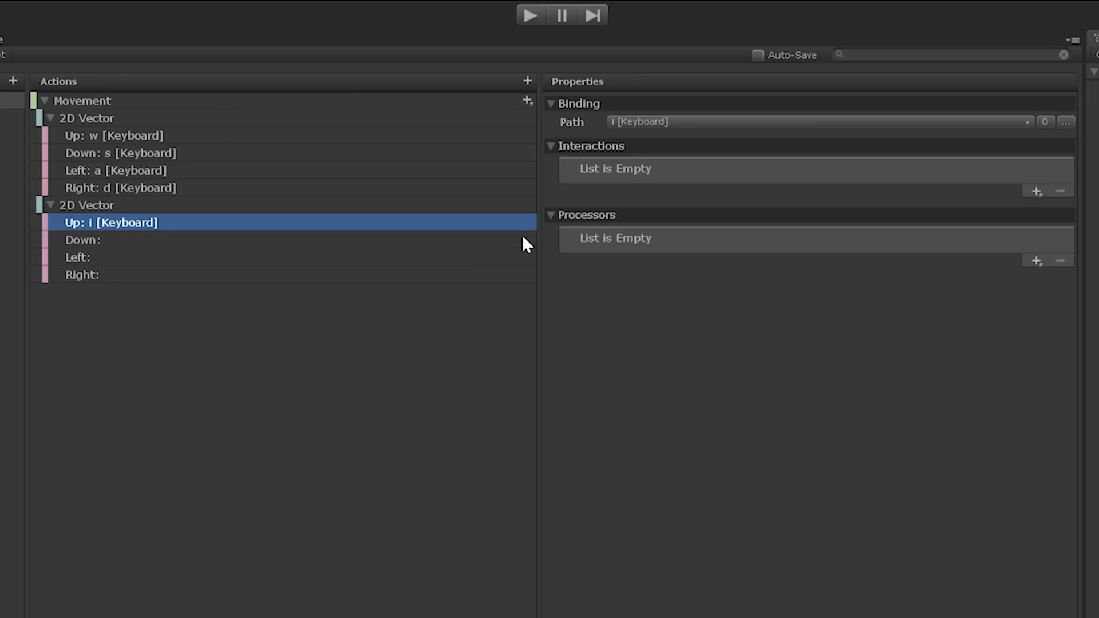
{"action": "left_click", "coordinate": [521, 240]}
{"action": "left_click", "coordinate": [667, 127]}
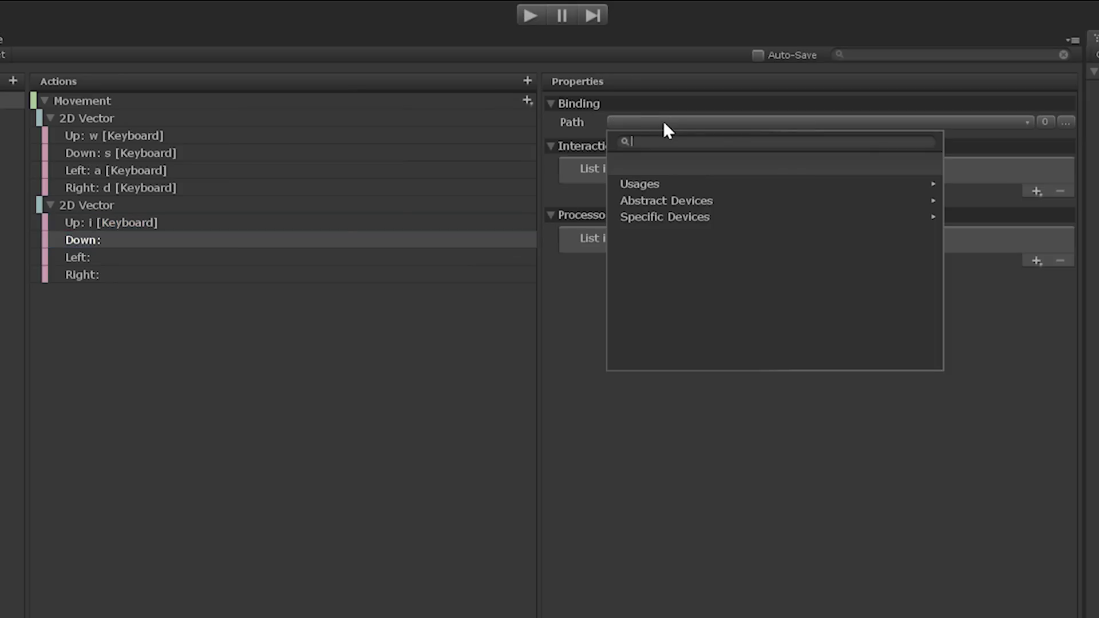
{"action": "type", "text": "k"}
{"action": "key", "text": "Return"}
Bind the second composite's Left to the J key and Right to the L key.
{"action": "left_click", "coordinate": [478, 259]}
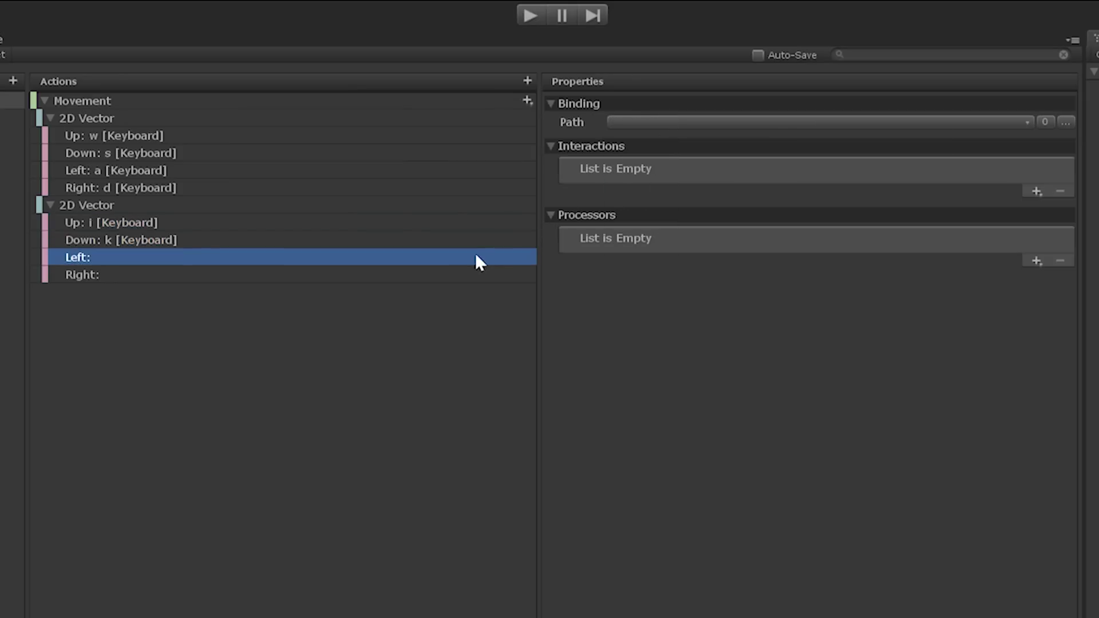
{"action": "left_click", "coordinate": [662, 118]}
{"action": "type", "text": "j"}
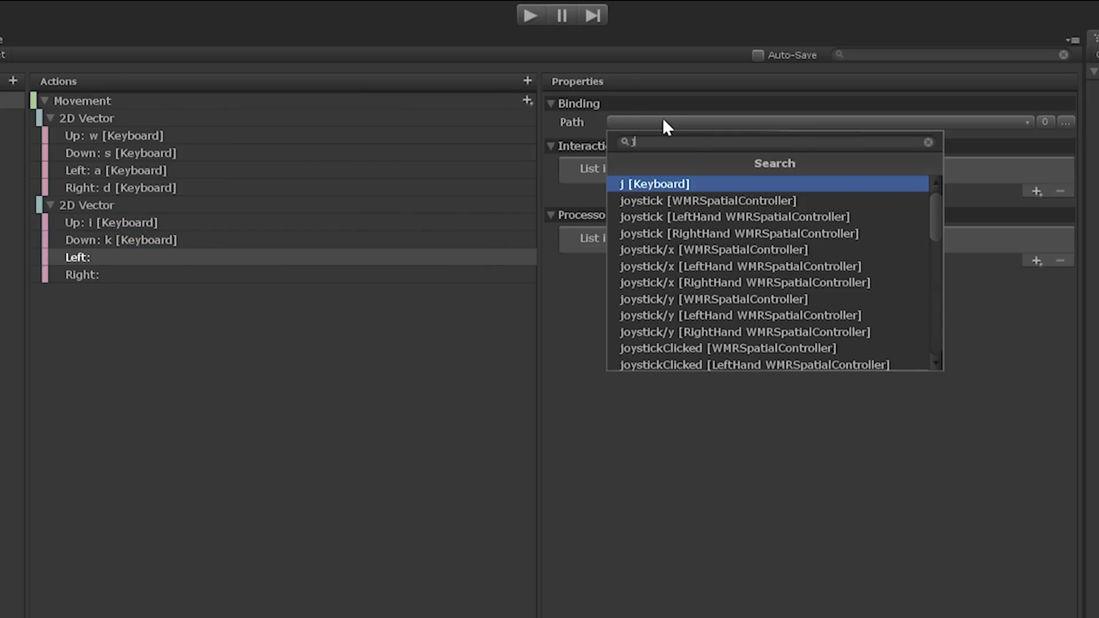
{"action": "key", "text": "Return"}
{"action": "left_click", "coordinate": [503, 276]}
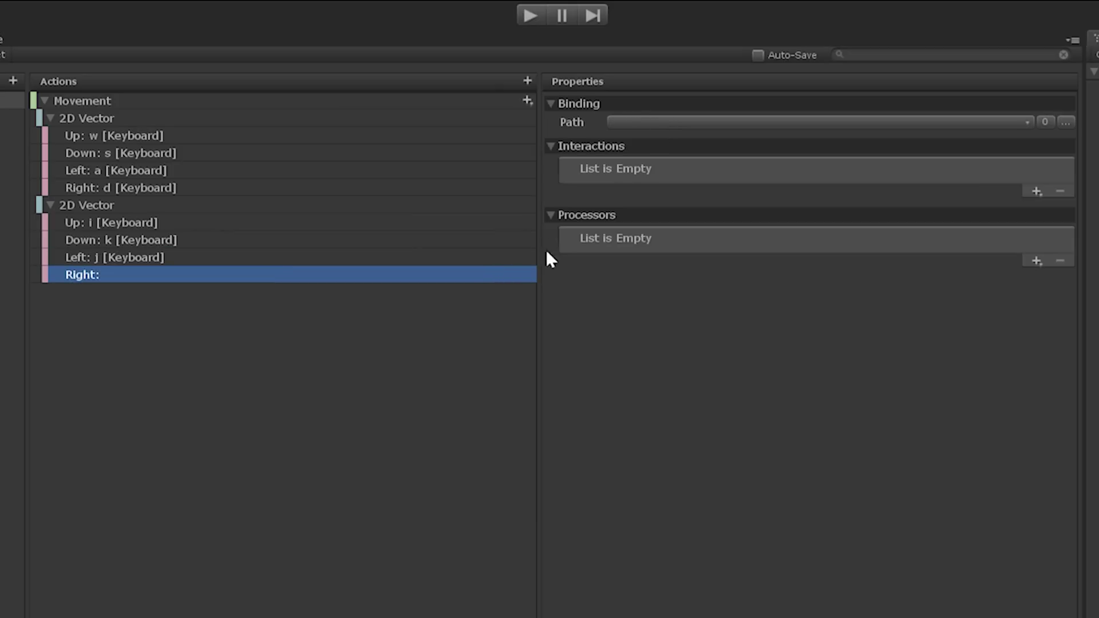
{"action": "left_click", "coordinate": [655, 119]}
{"action": "type", "text": "l"}
{"action": "key", "text": "Return"}
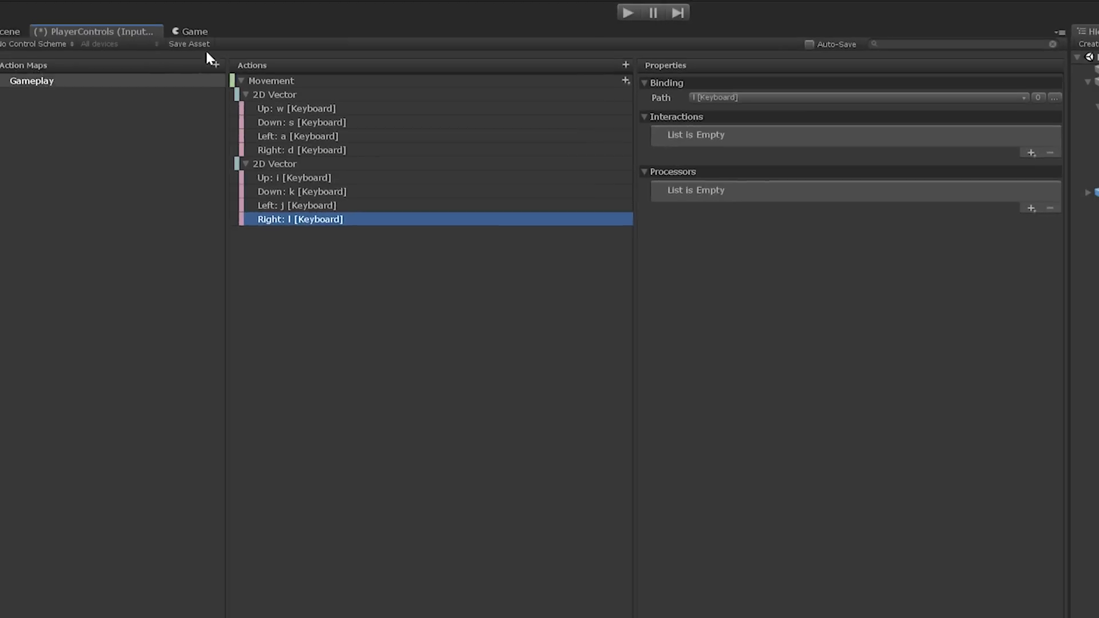
Save the PlayerControls asset, enable Auto-Save, and open the Player script.
{"action": "left_click", "coordinate": [240, 43]}
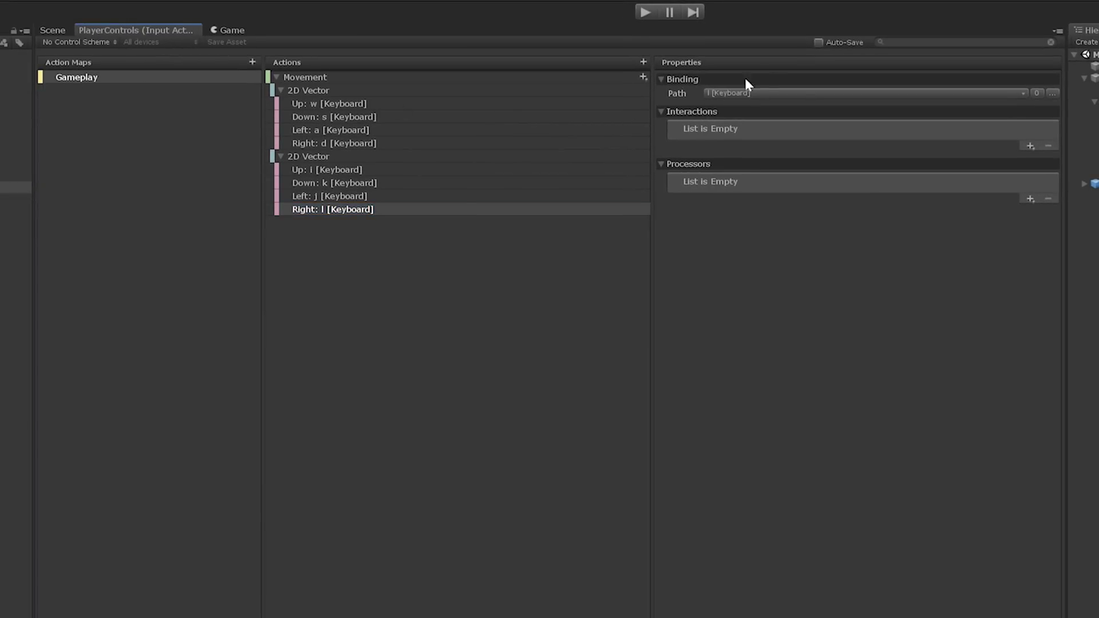
{"action": "left_click", "coordinate": [818, 43]}
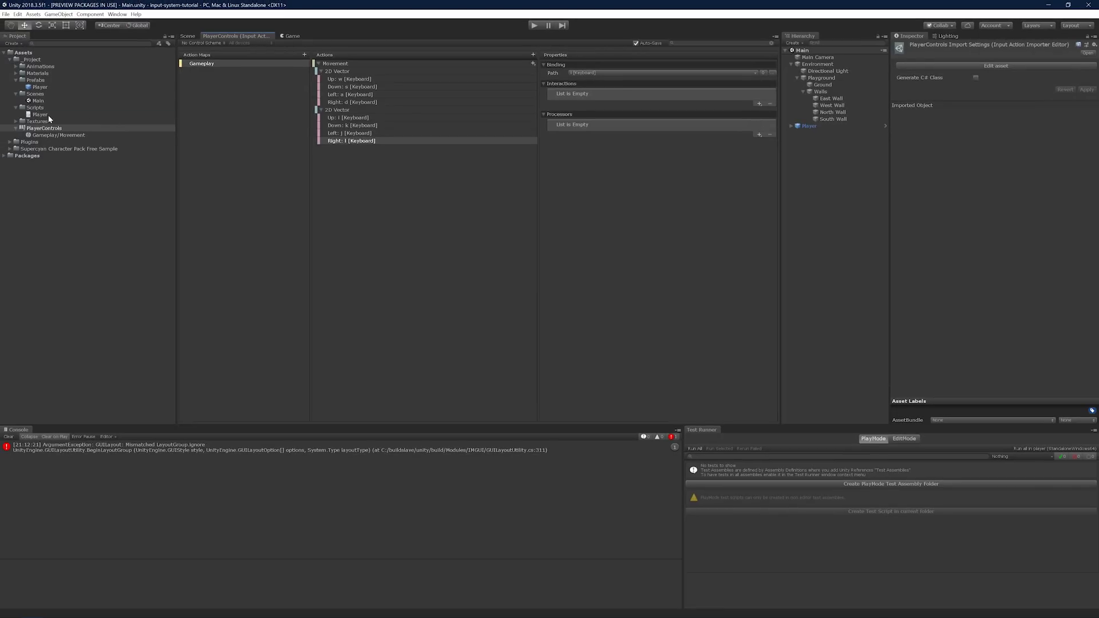
{"action": "double_click", "coordinate": [48, 115]}
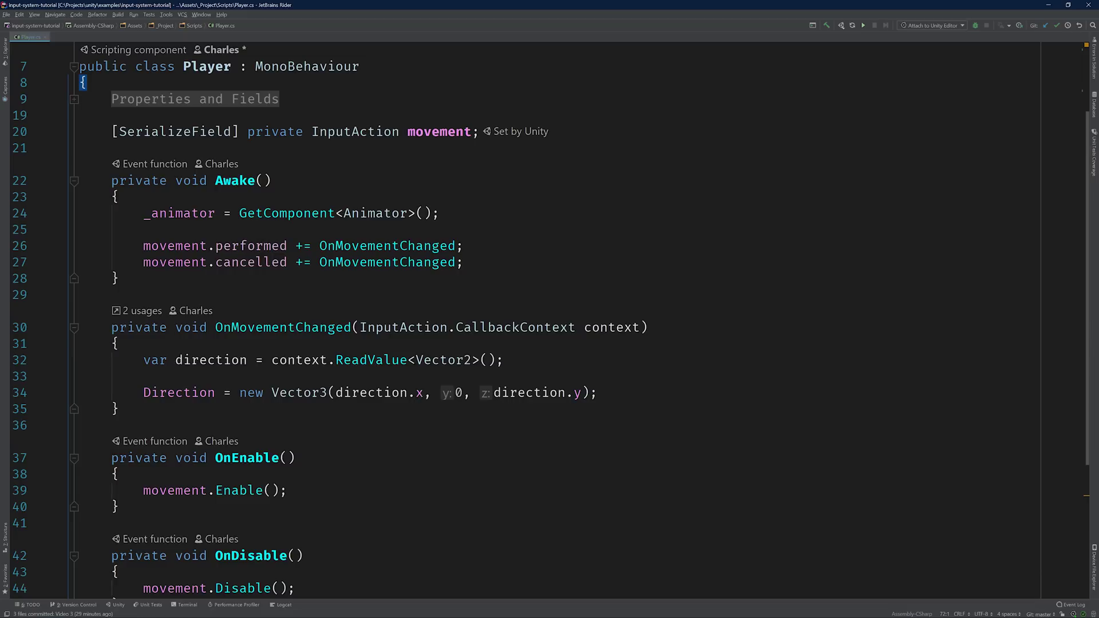
Add a [Space][SerializeField] private InputActionAsset playerControls; field below the movement field.
{"action": "left_click", "coordinate": [479, 131]}
{"action": "key", "text": "Return"}
{"action": "type", "text": "[Ser"}
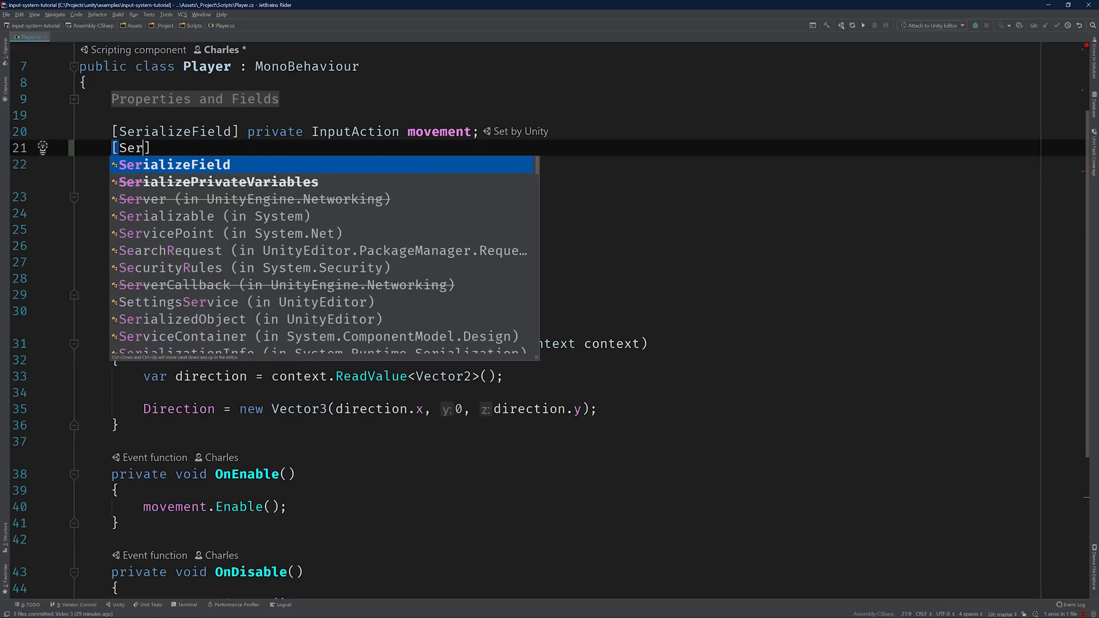
{"action": "key", "text": "Return"}
{"action": "type", "text": "private In"}
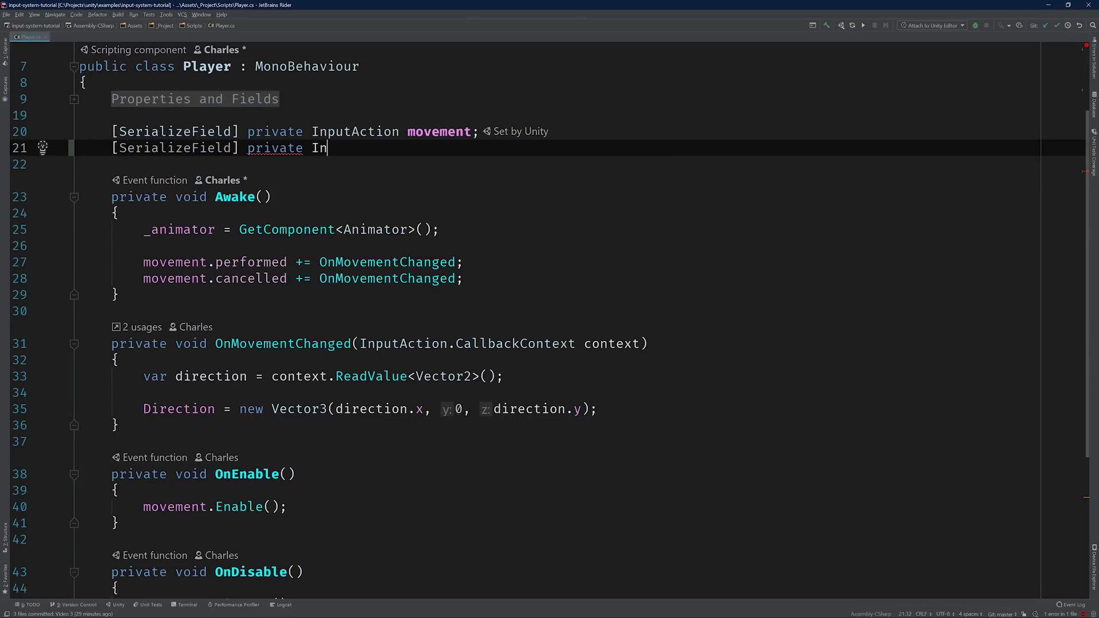
{"action": "type", "text": "putActionAcA"}
{"action": "key", "text": "Return"}
{"action": "type", "text": "player"}
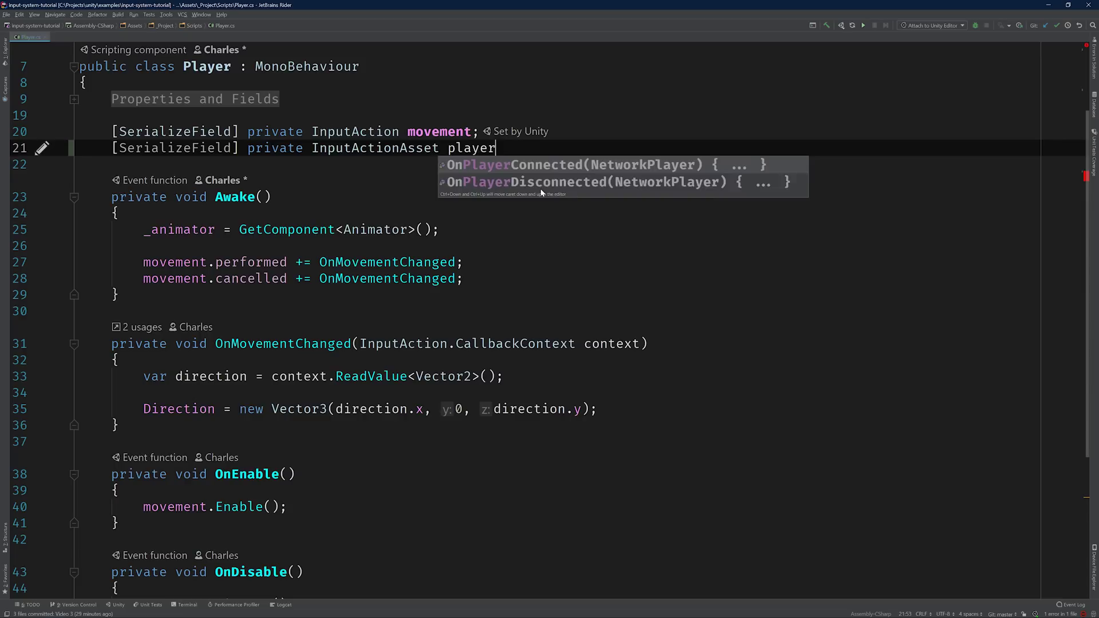
{"action": "type", "text": "Controls;"}
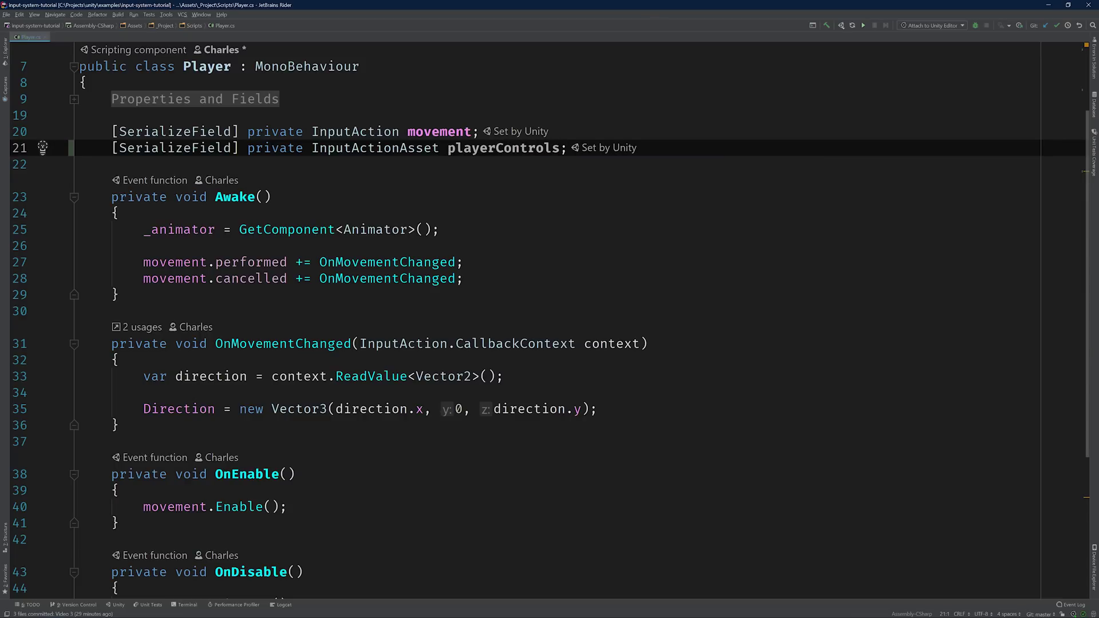
{"action": "key", "text": "Home"}
{"action": "type", "text": "[Spa"}
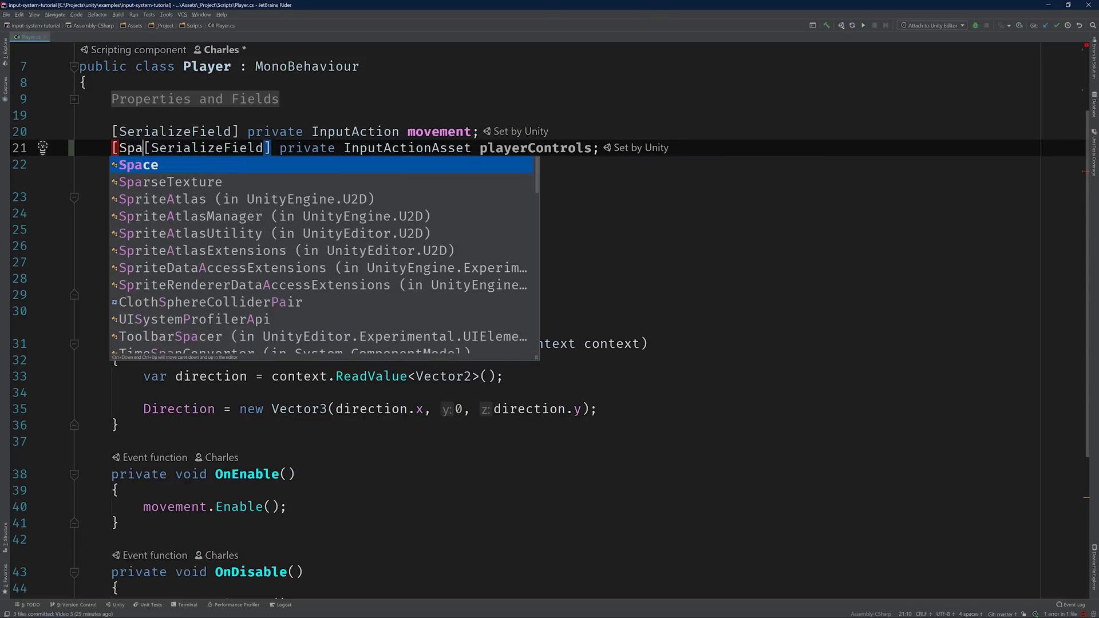
{"action": "key", "text": "Return"}
{"action": "type", "text": "]"}
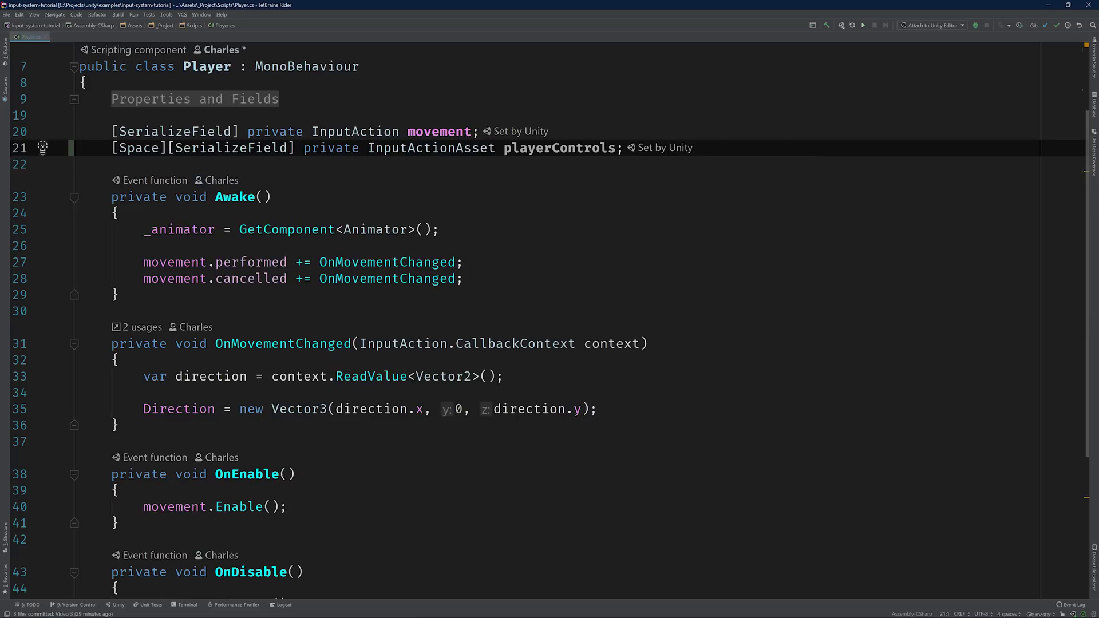
{"action": "key", "text": "Down"}
{"action": "key", "text": "Down"}
{"action": "key", "text": "Down"}
{"action": "key", "text": "Down"}
{"action": "key", "text": "Down"}
In Awake, get gameplayActionMap via GetActionMap("Gameplay") and set movement from GetAction("Movement").
{"action": "key", "text": "Return"}
{"action": "key", "text": "Return"}
{"action": "key", "text": "Up"}
{"action": "type", "text": "var g"}
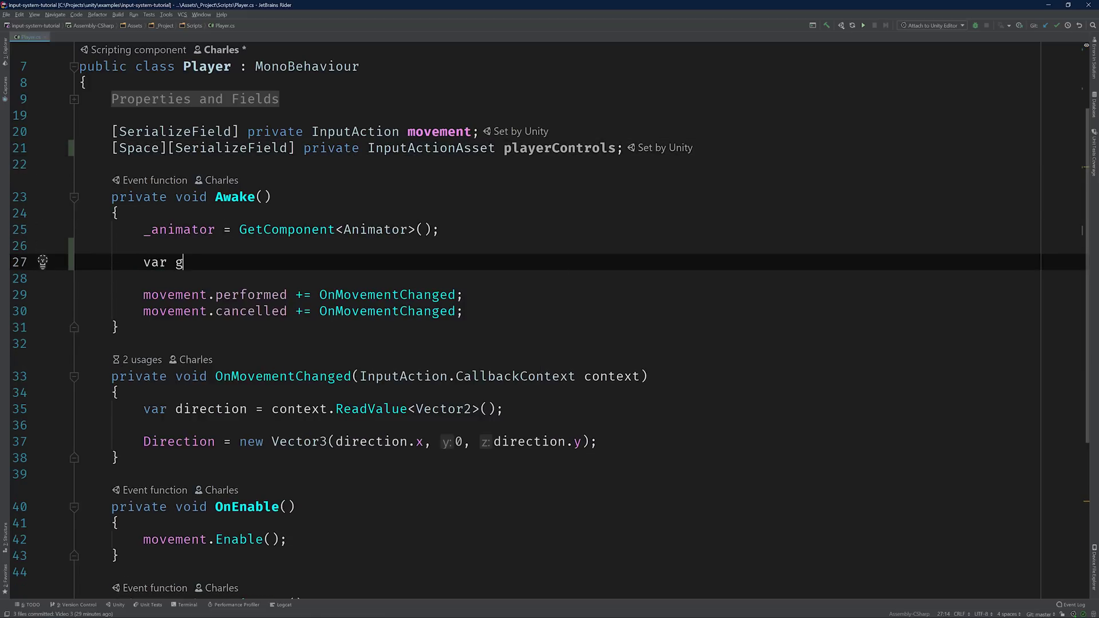
{"action": "type", "text": "ameplayAc"}
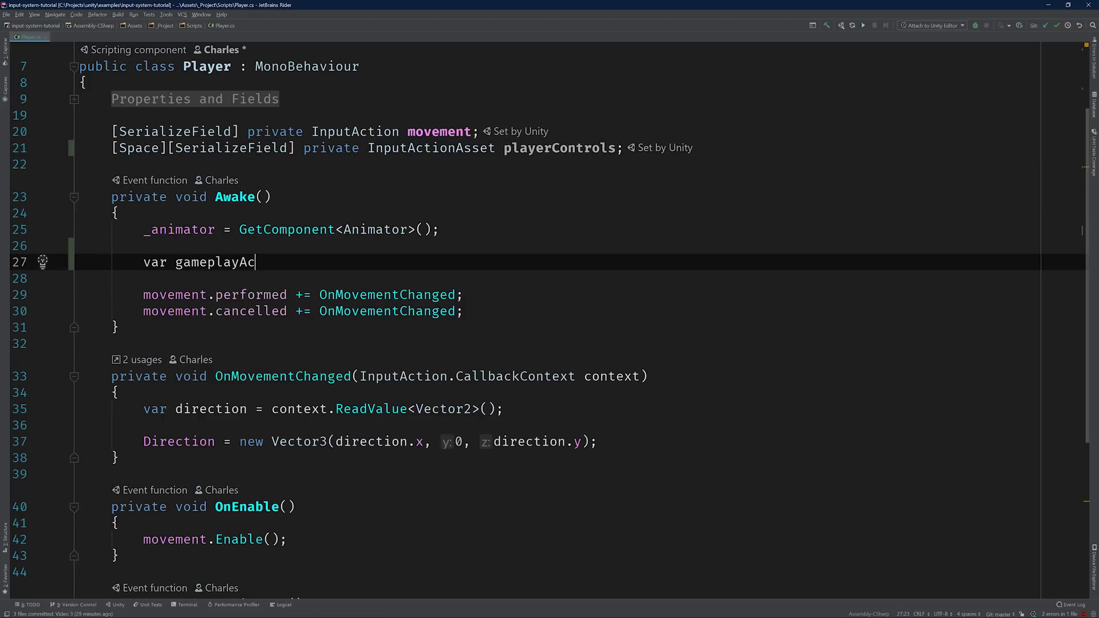
{"action": "type", "text": "tionMap ="}
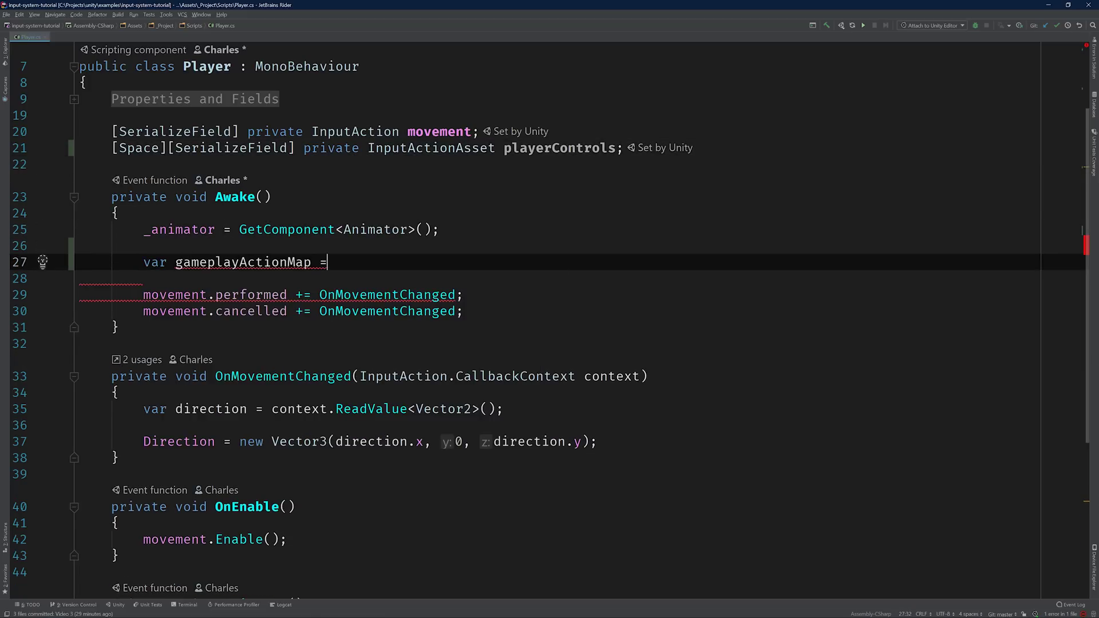
{"action": "type", "text": " playerControls.G"}
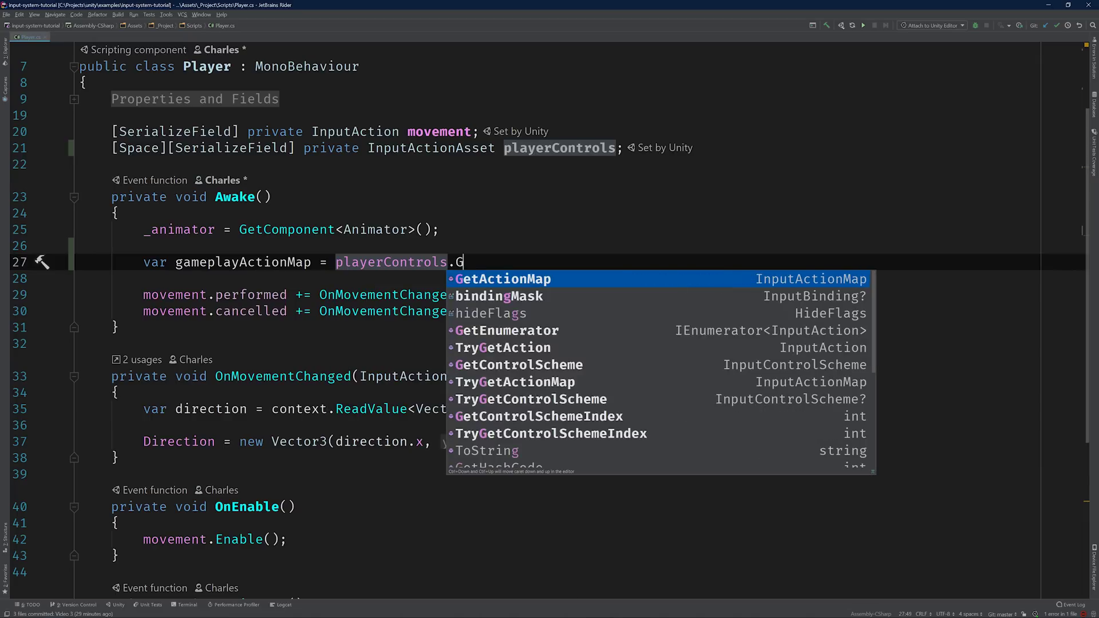
{"action": "type", "text": "et"}
{"action": "key", "text": "Return"}
{"action": "type", "text": "\"Ga"}
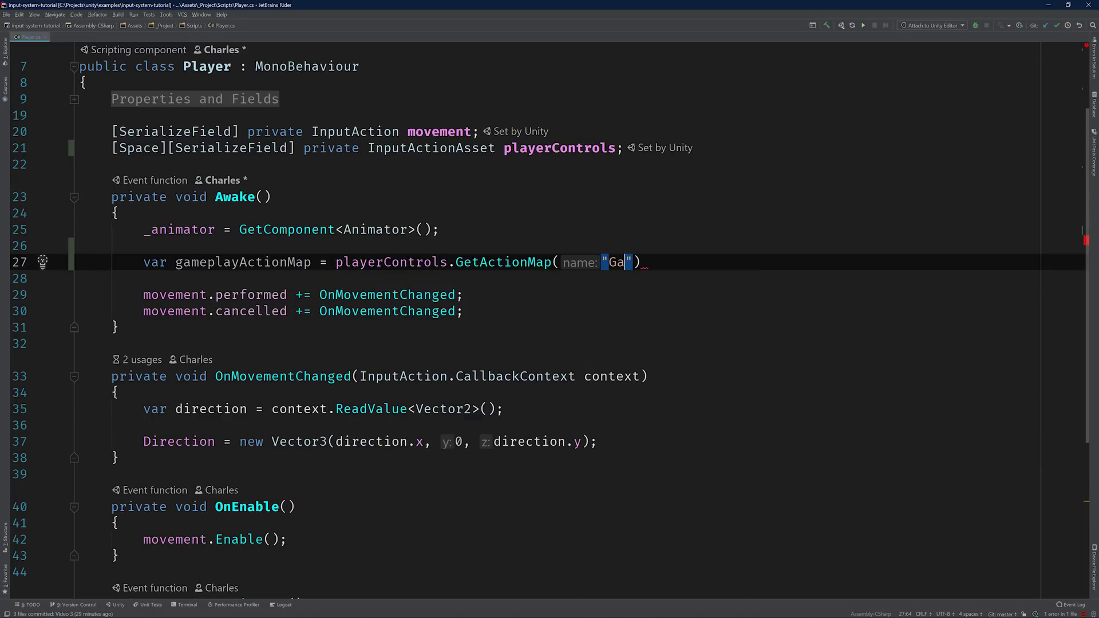
{"action": "type", "text": "meplay\");"}
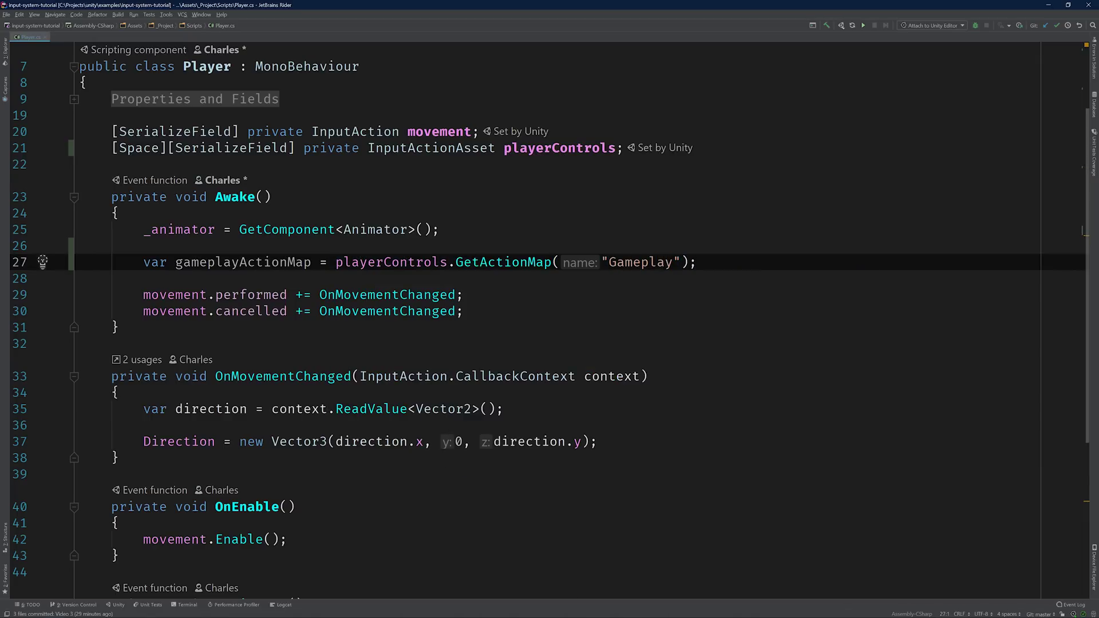
{"action": "key", "text": "Return"}
{"action": "key", "text": "Return"}
{"action": "type", "text": "mo"}
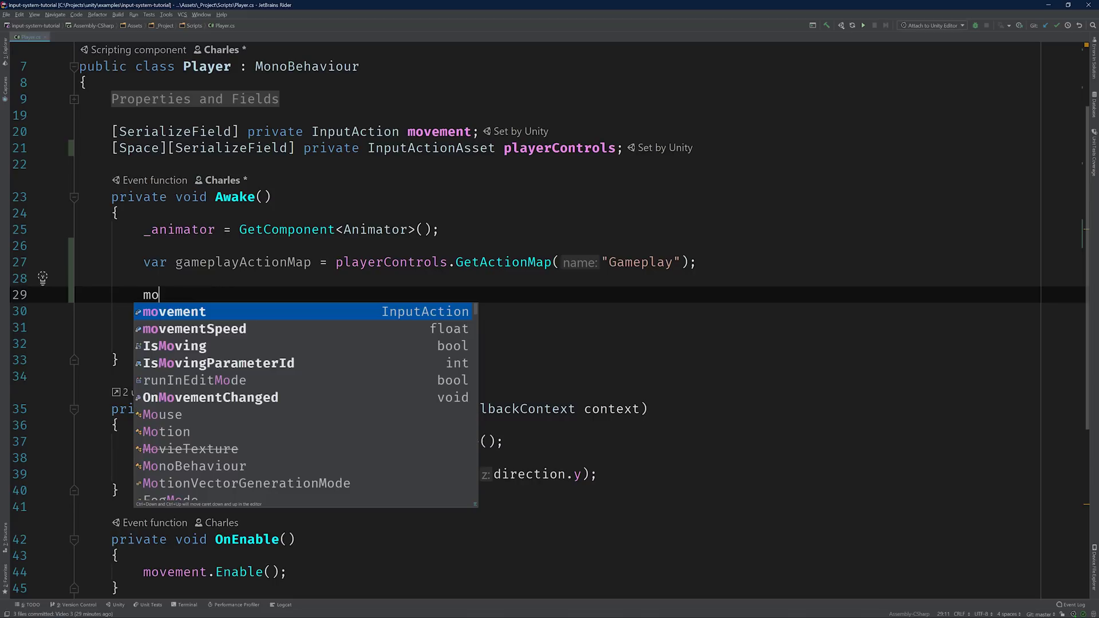
{"action": "key", "text": "Return"}
{"action": "type", "text": "= g"}
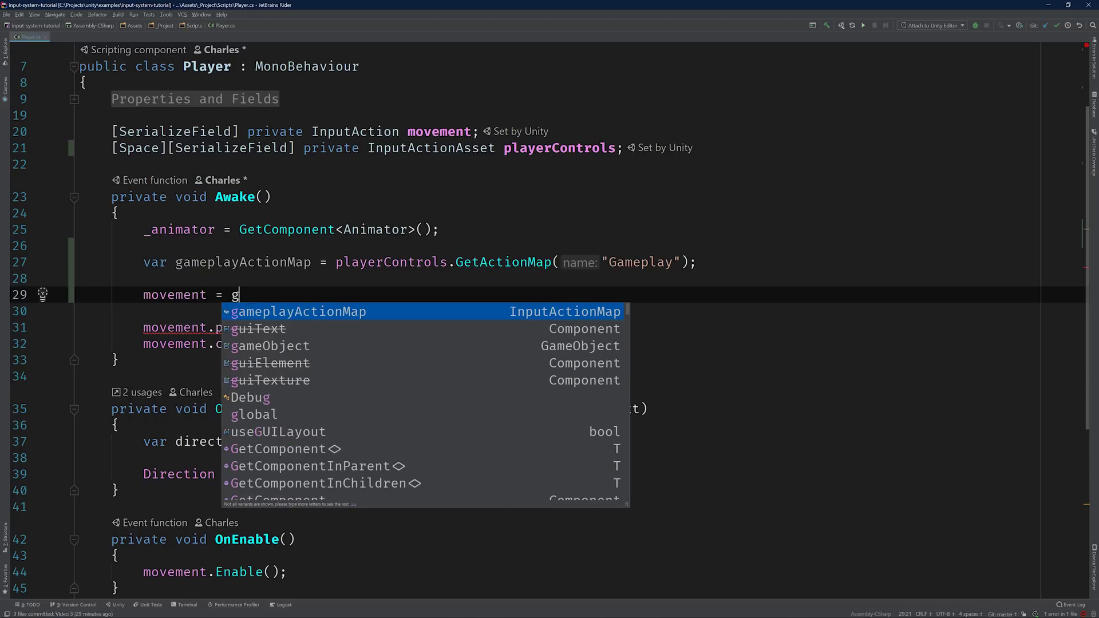
{"action": "key", "text": "Return"}
{"action": "type", "text": ".G"}
{"action": "key", "text": "Return"}
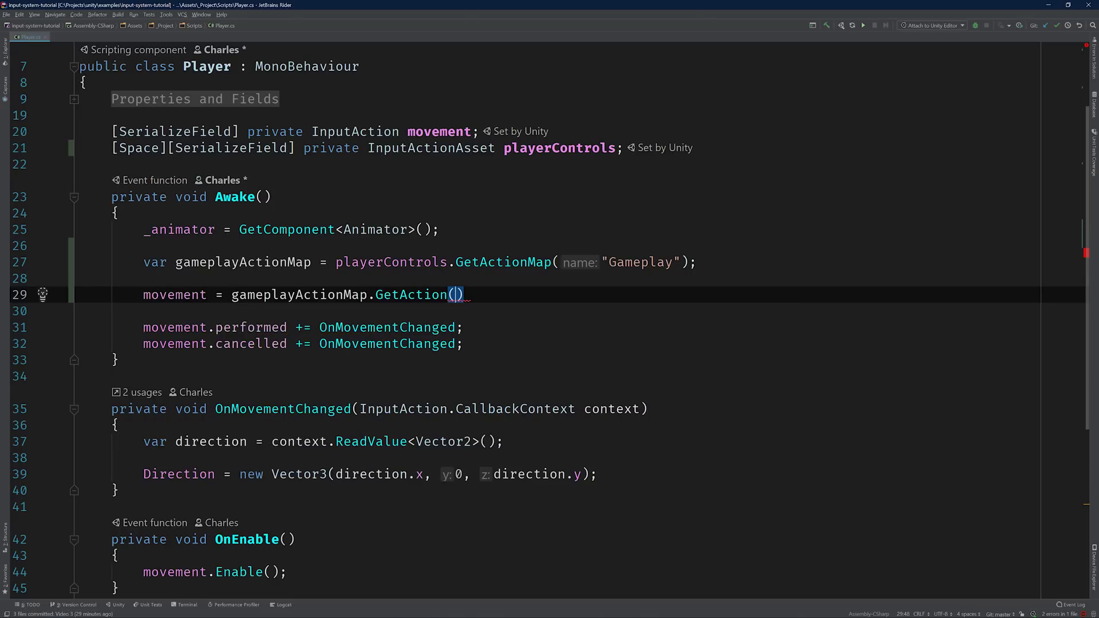
{"action": "type", "text": "\"Movement"}
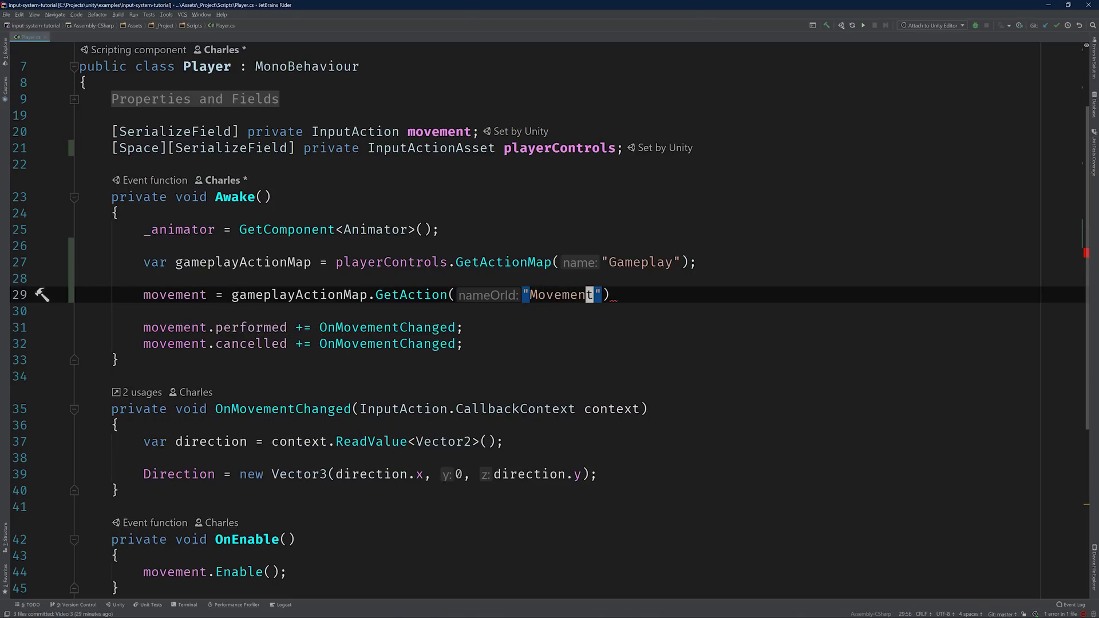
{"action": "type", "text": "\");"}
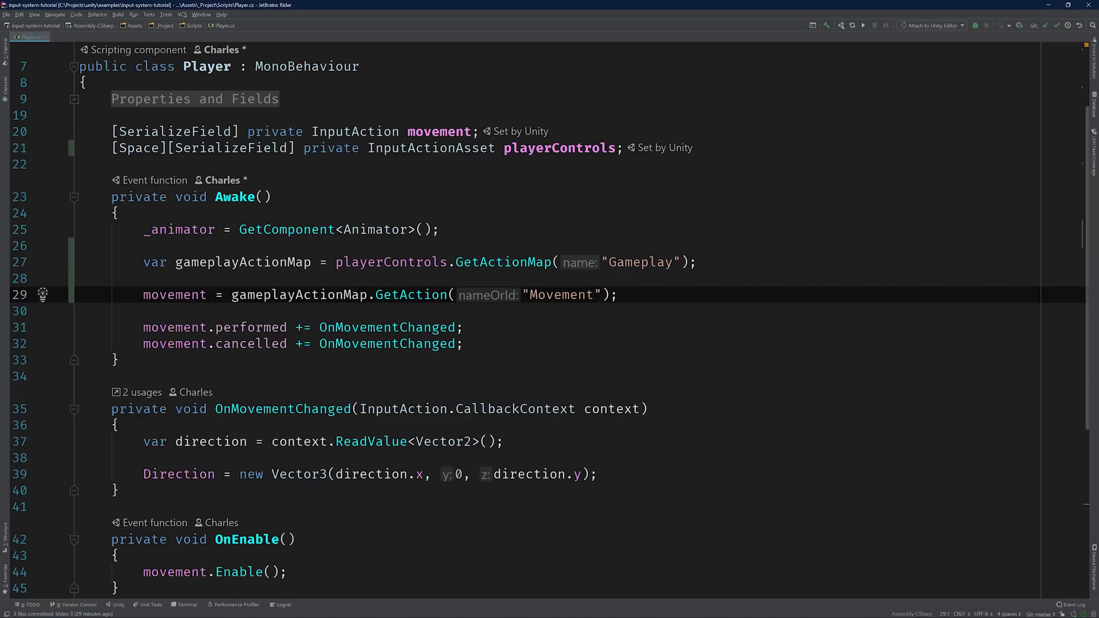
Remove [SerializeField] from the movement field and return to Unity.
{"action": "key", "text": "Up"}
{"action": "key", "text": "Up"}
{"action": "key", "text": "Up"}
{"action": "key", "text": "Up"}
{"action": "key", "text": "Up"}
{"action": "key", "text": "Up"}
{"action": "key", "text": "Up"}
{"action": "key", "text": "Up"}
{"action": "key", "text": "Up"}
{"action": "key", "text": "Home"}
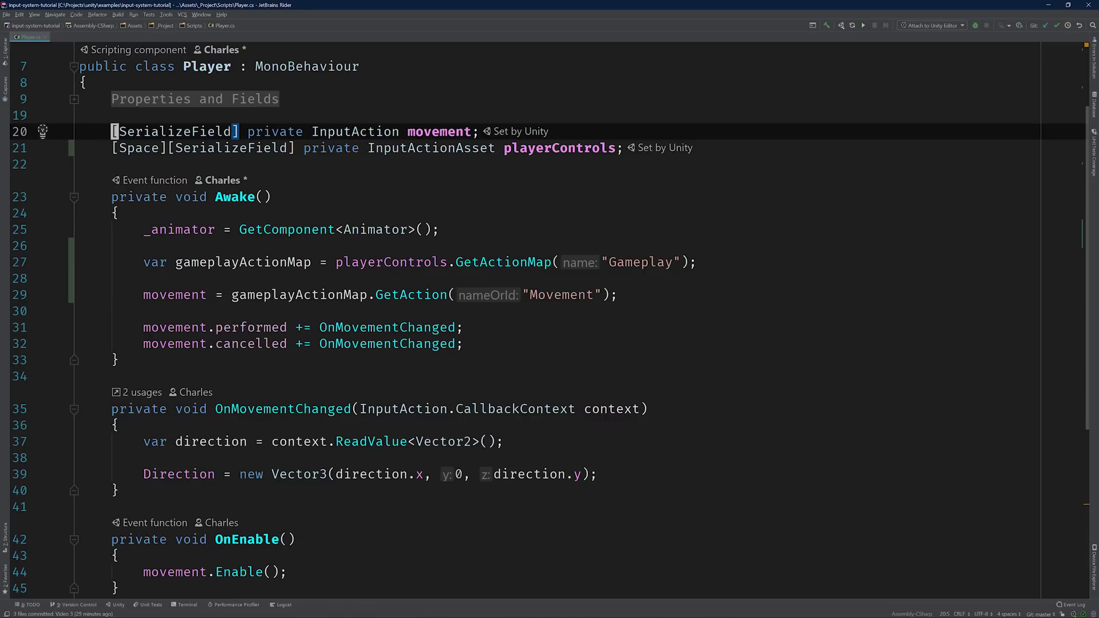
{"action": "key", "text": "ctrl+w"}
{"action": "key", "text": "Delete"}
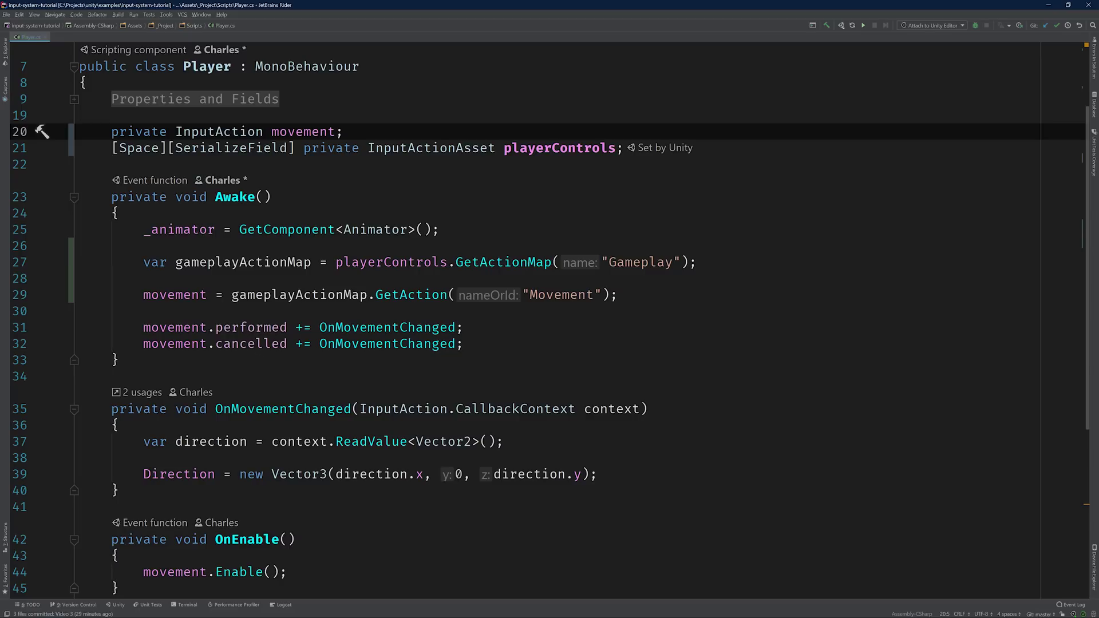
{"action": "key", "text": "alt+Tab"}
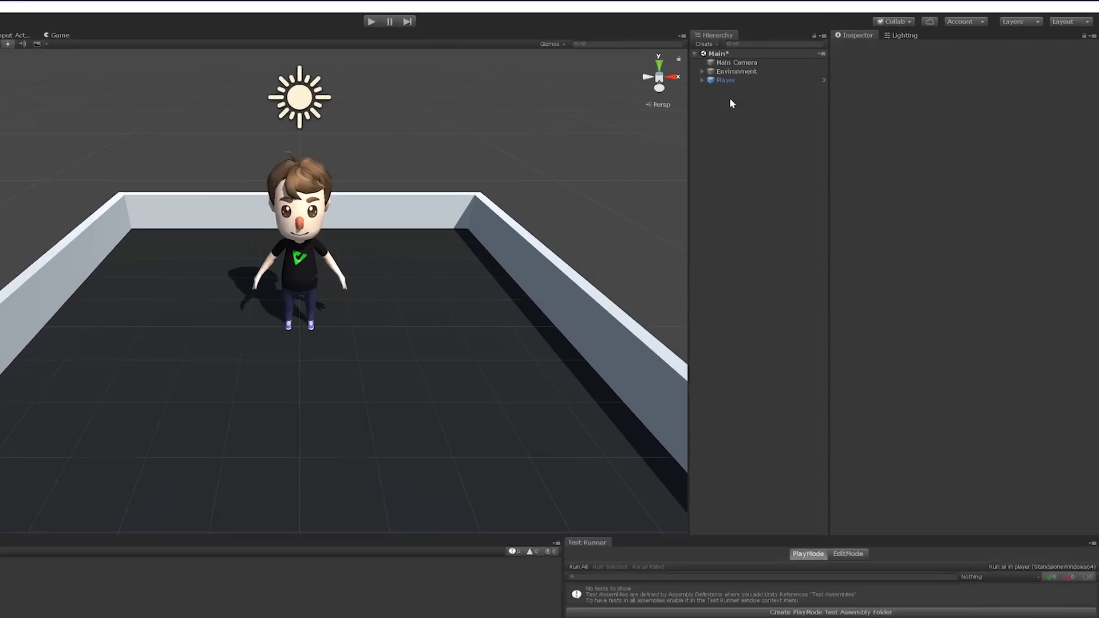
{"action": "left_click", "coordinate": [809, 71]}
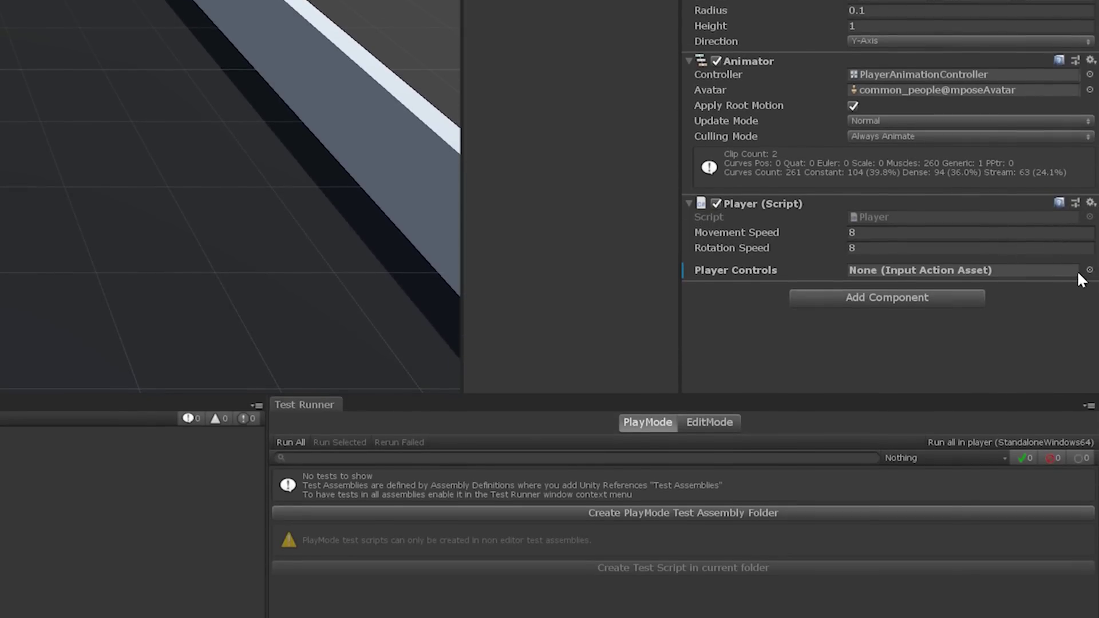
{"action": "left_click", "coordinate": [1084, 269]}
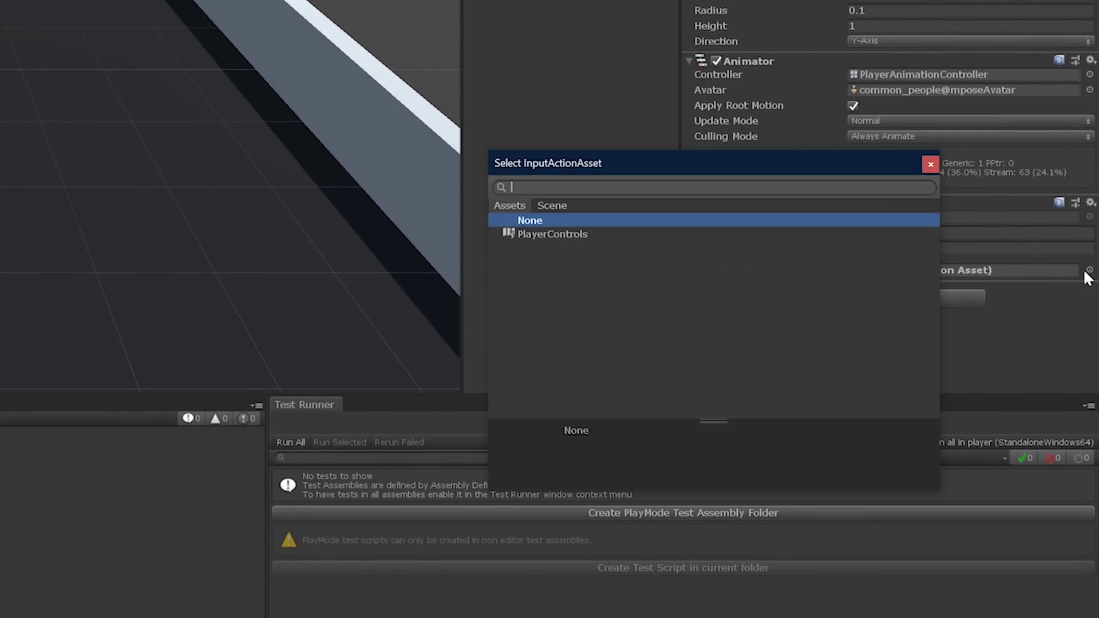
{"action": "double_click", "coordinate": [585, 231]}
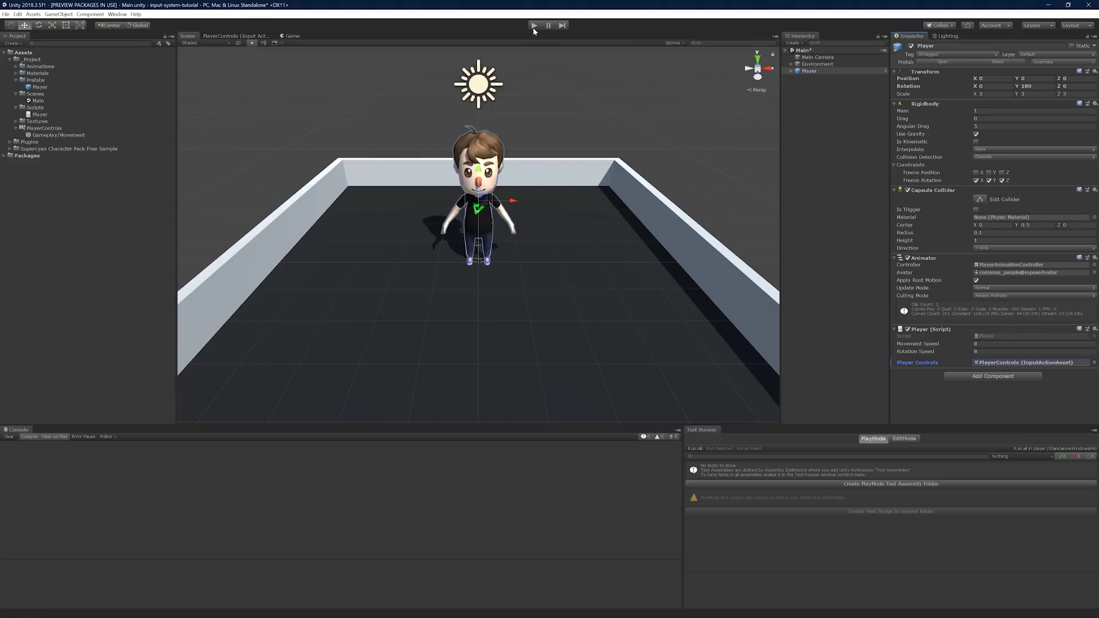
{"action": "left_click", "coordinate": [533, 28]}
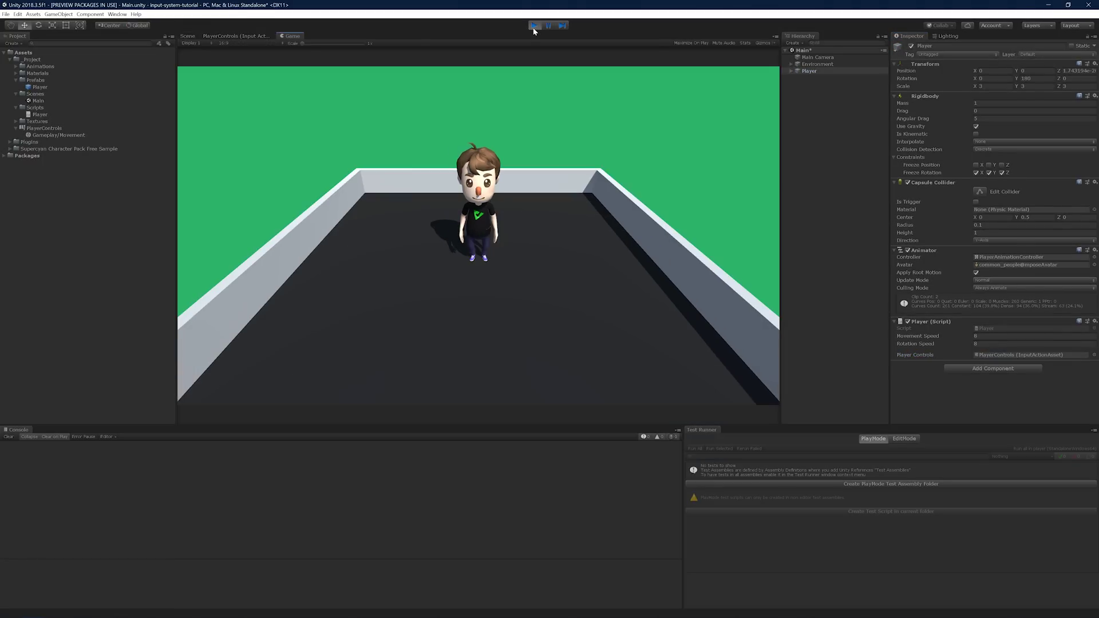
{"action": "key", "text": "w"}
{"action": "key", "text": "d"}
{"action": "key", "text": "a"}
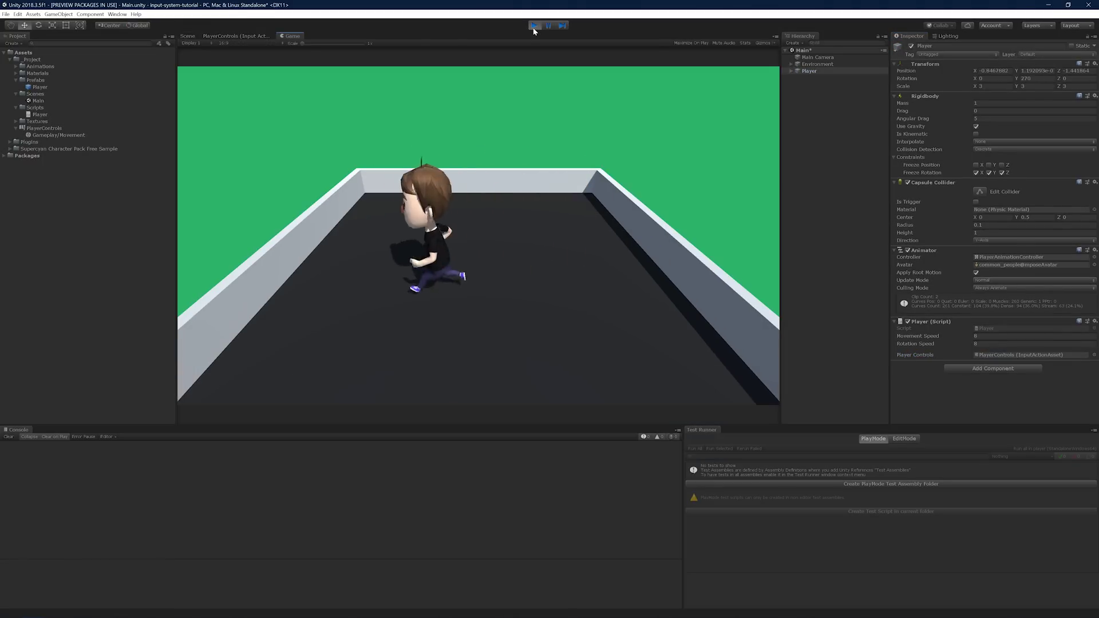
{"action": "key", "text": "s"}
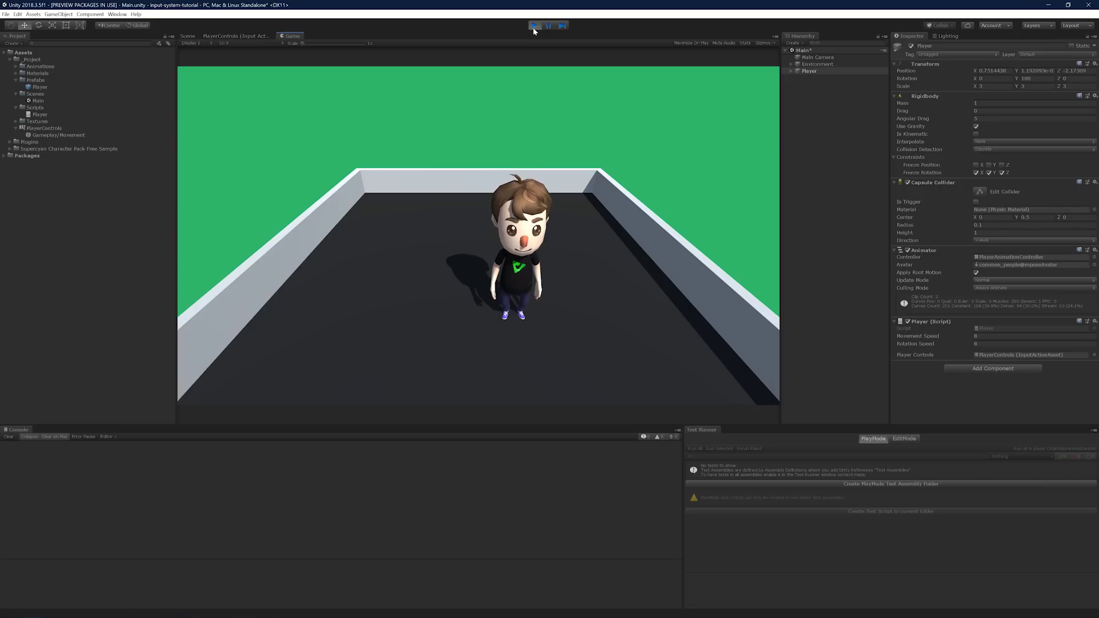
{"action": "left_click", "coordinate": [533, 27]}
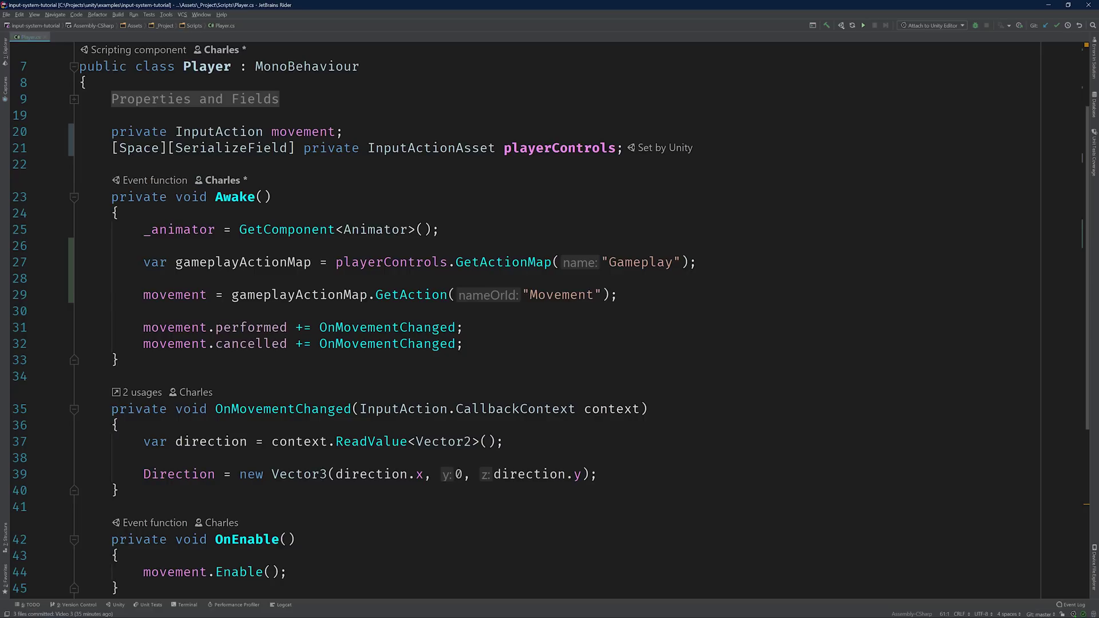
{"action": "key", "text": "alt+Tab"}
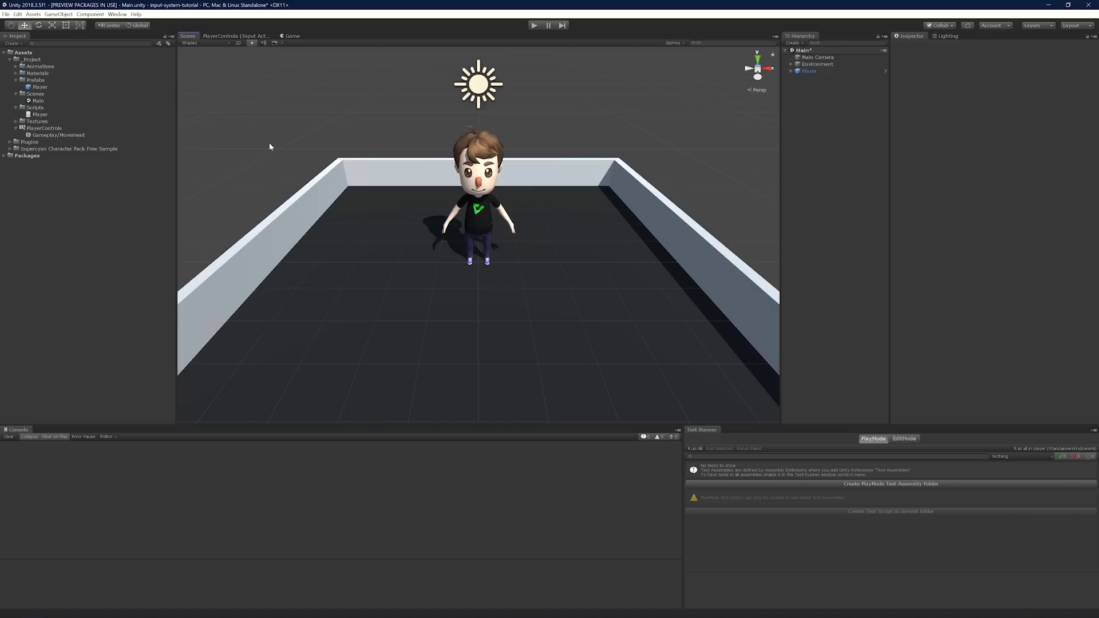
Enable Generate C# Class at Assets/_Project/Scripts/PlayerControls.cs plus Generate Interfaces, and apply.
{"action": "left_click", "coordinate": [99, 129]}
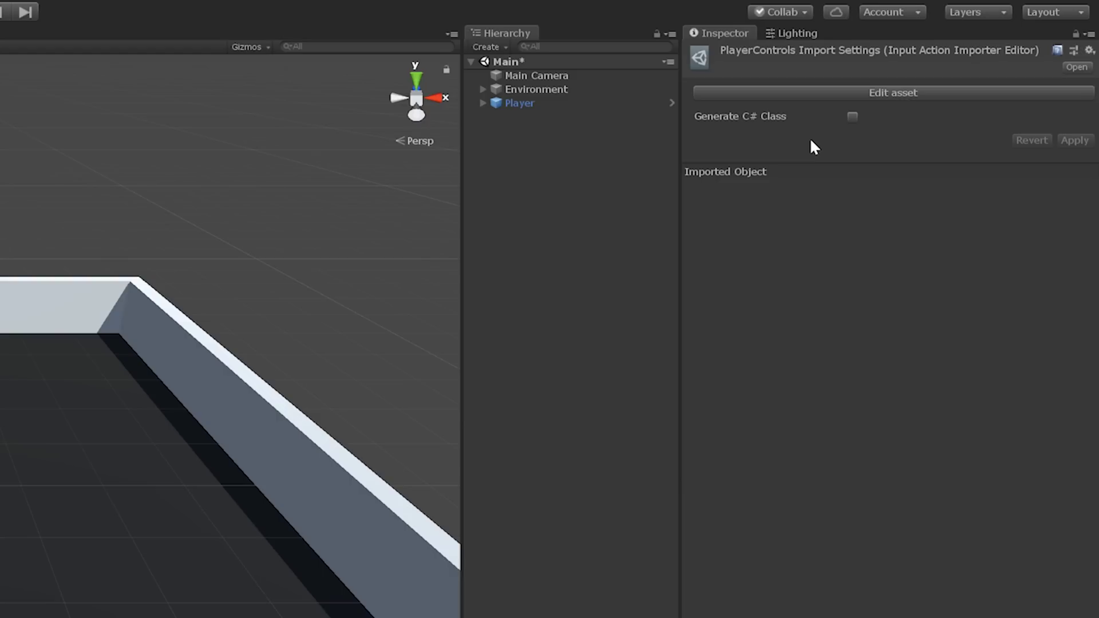
{"action": "left_click", "coordinate": [852, 117]}
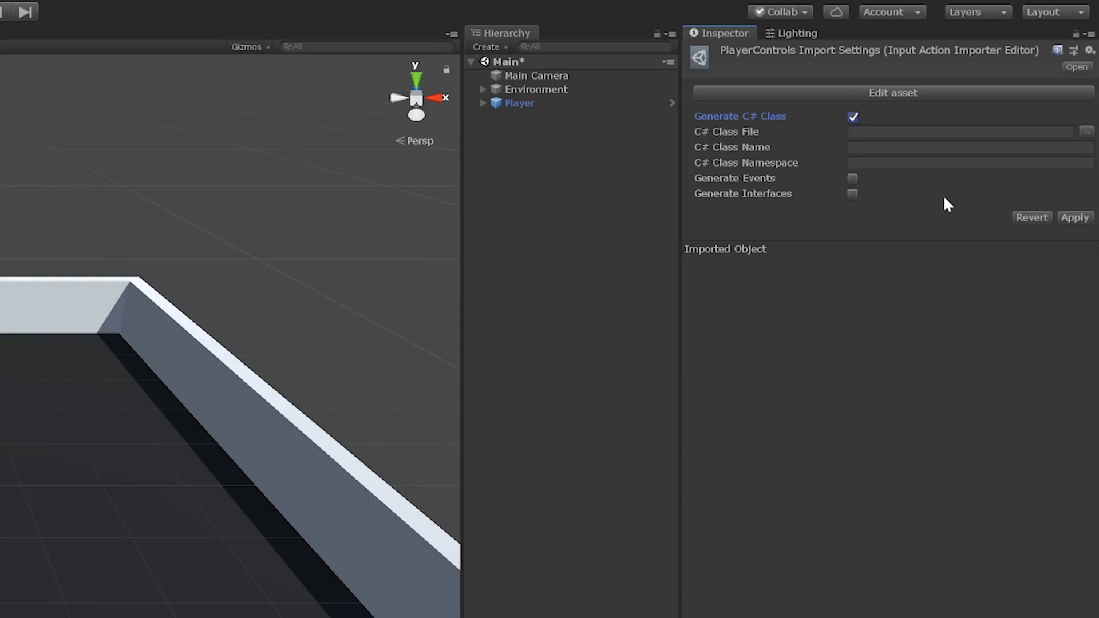
{"action": "left_click", "coordinate": [950, 131]}
{"action": "type", "text": "Assets/_Project/Scripts/PlayerControls.cs"}
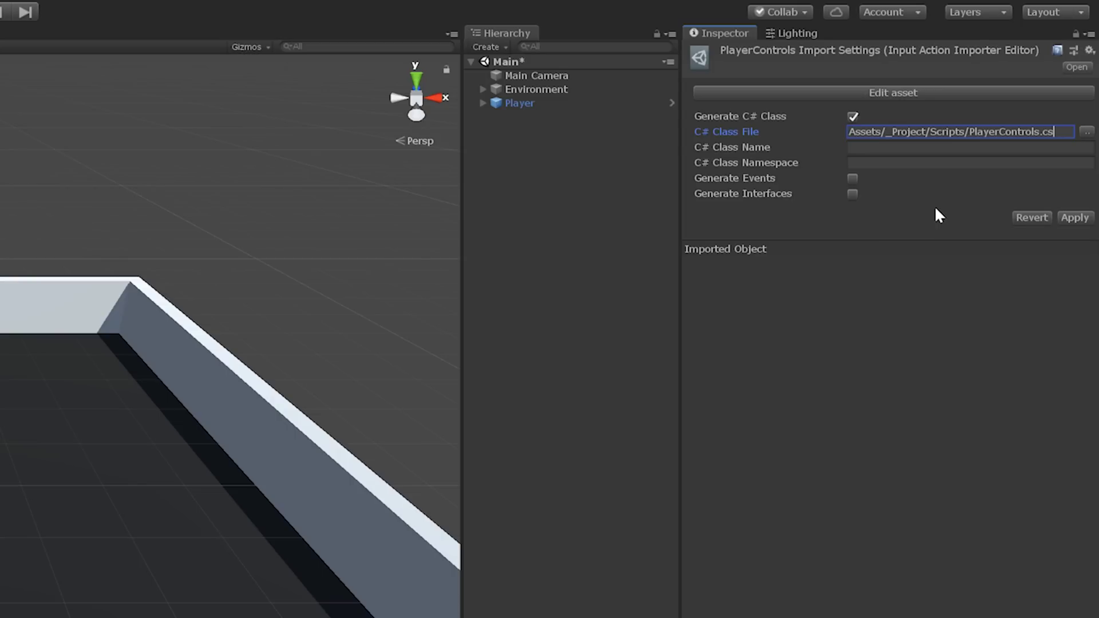
{"action": "left_click", "coordinate": [852, 195]}
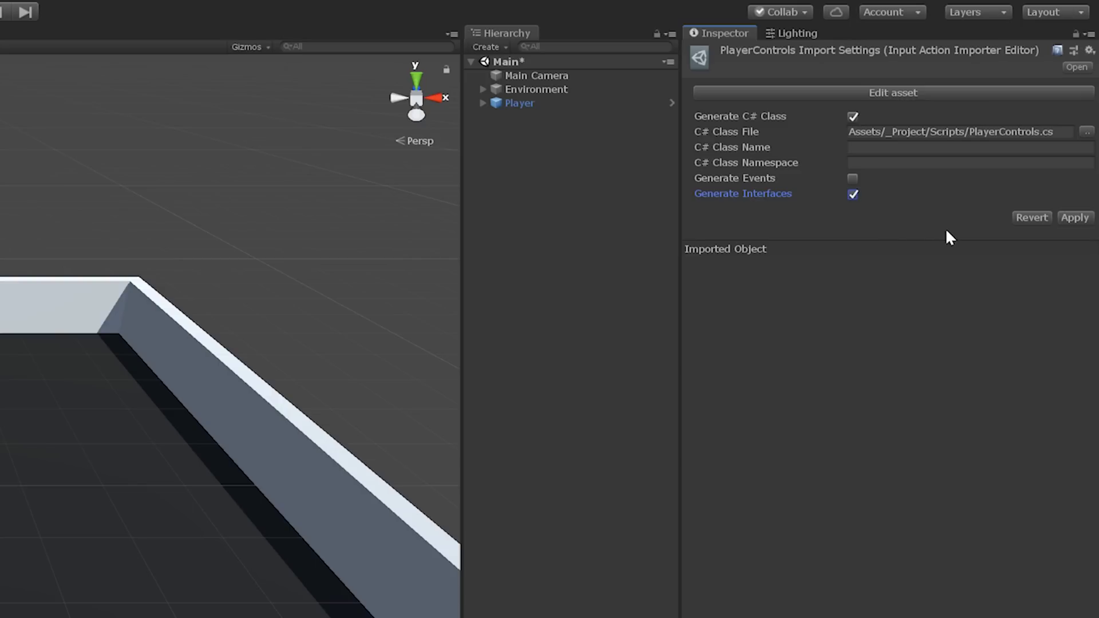
{"action": "left_click", "coordinate": [1074, 219]}
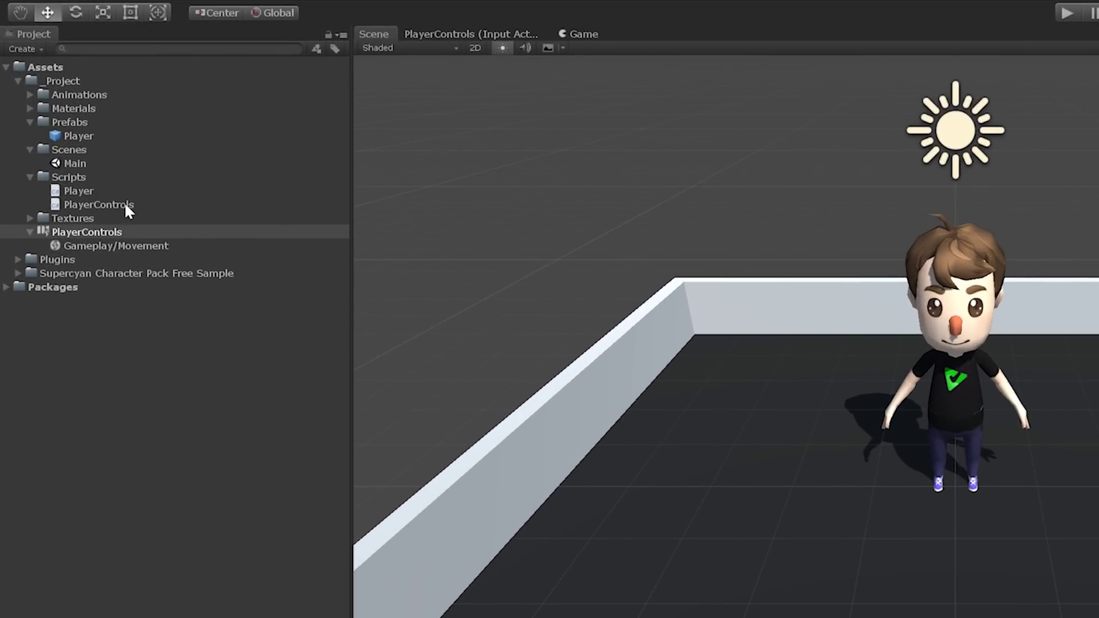
Open the generated PlayerControls.cs, scroll through it, then return to Player.cs.
{"action": "double_click", "coordinate": [126, 205]}
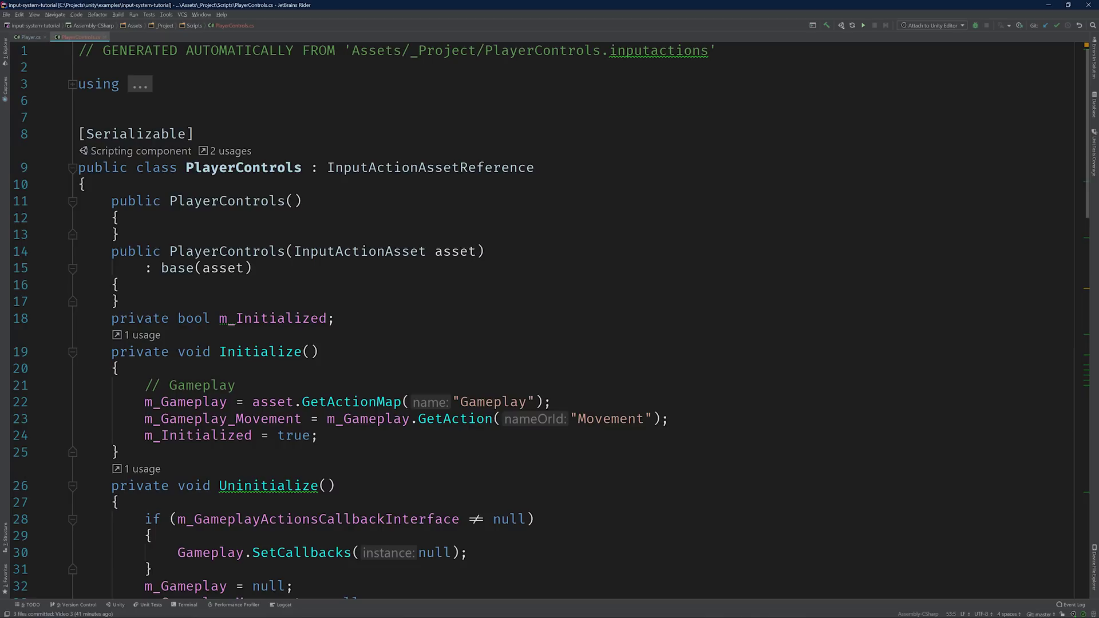
{"action": "scroll", "coordinate": [549, 318], "scroll_direction": "down", "scroll_amount": 5}
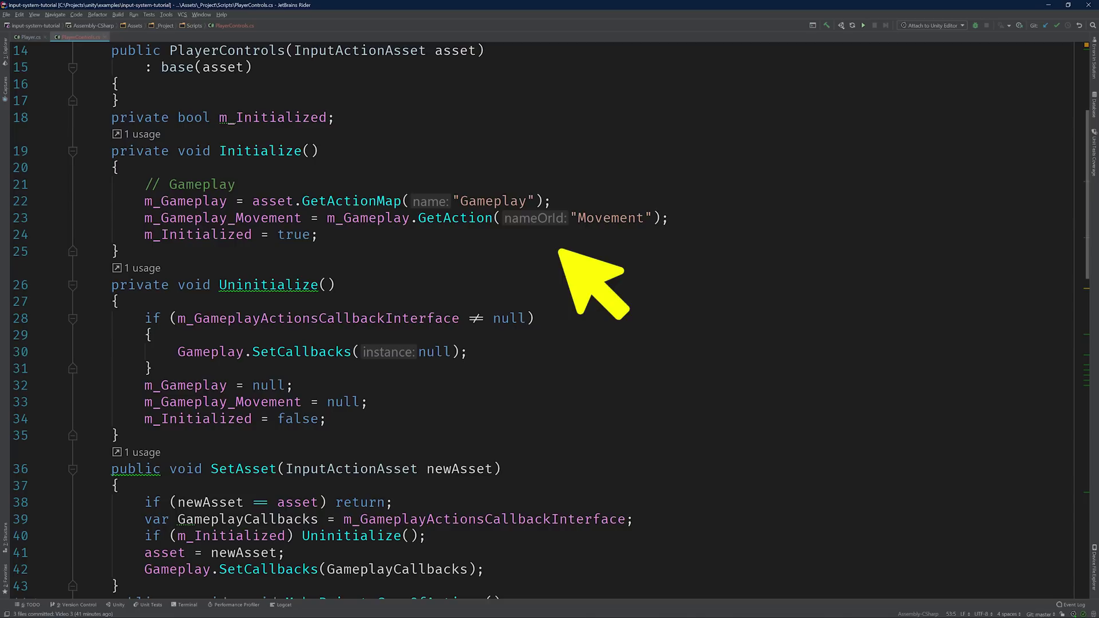
{"action": "key", "text": "ctrl+Tab"}
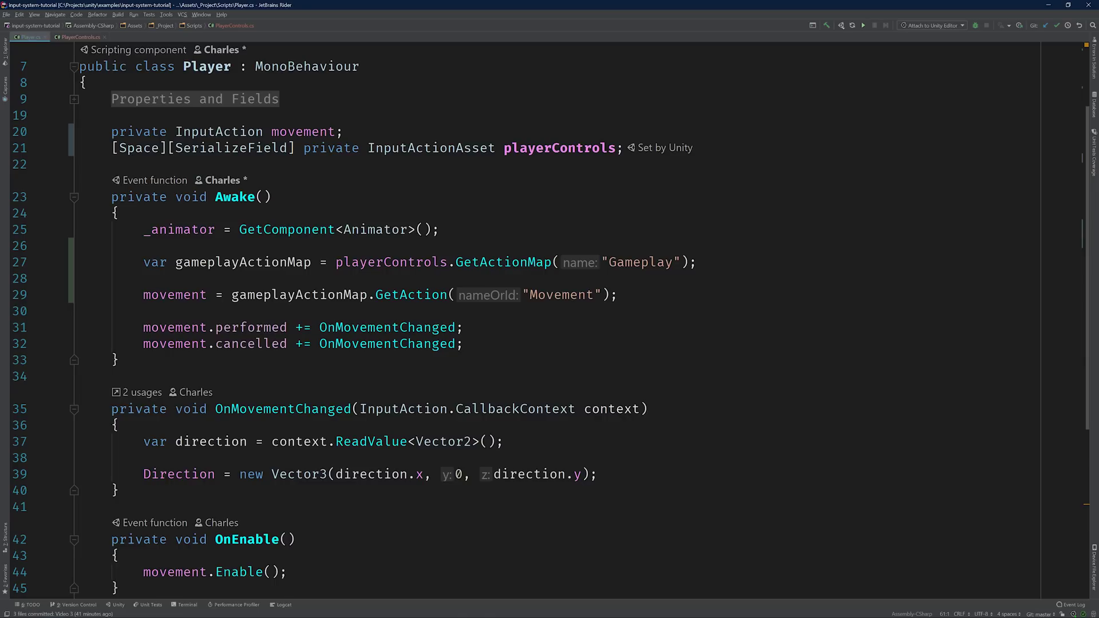
Change the field type to PlayerControls and replace GetActionMap("Gameplay") with the Gameplay property.
{"action": "double_click", "coordinate": [431, 147]}
{"action": "type", "text": "Player"}
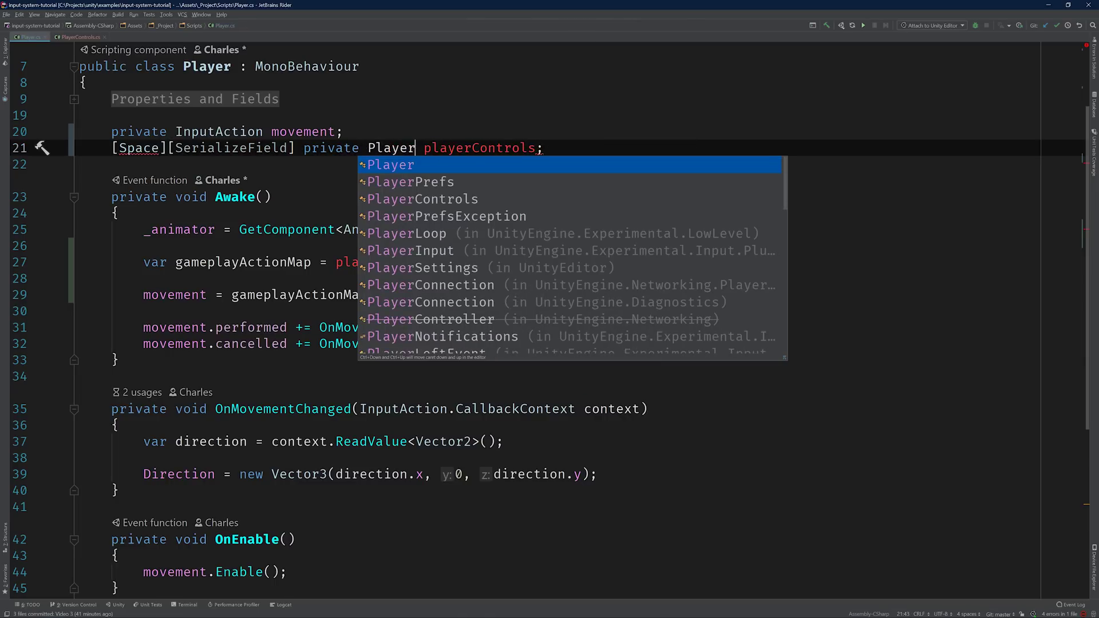
{"action": "type", "text": "Cont"}
{"action": "key", "text": "Return"}
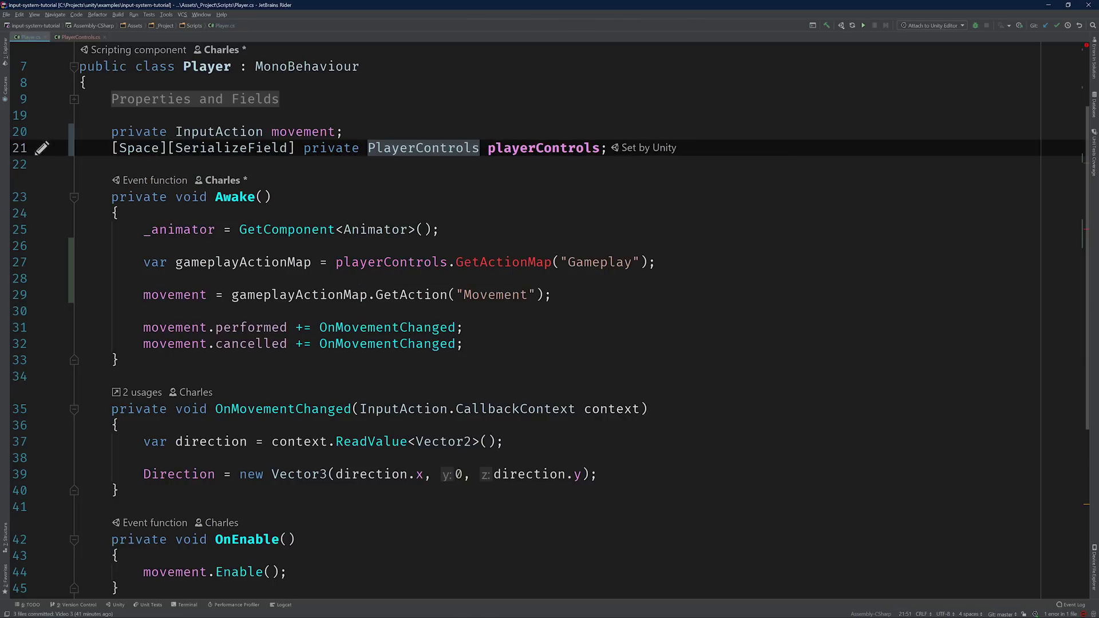
{"action": "key", "text": "Down"}
{"action": "key", "text": "Down"}
{"action": "key", "text": "Down"}
{"action": "key", "text": "Down"}
{"action": "key", "text": "Down"}
{"action": "key", "text": "Down"}
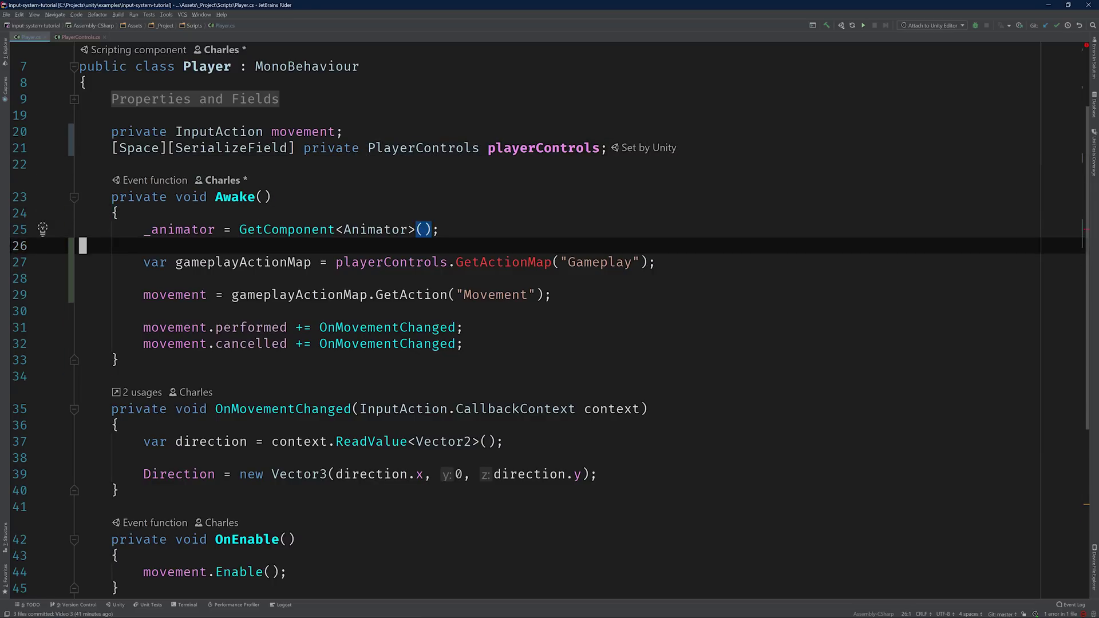
{"action": "key", "text": "ctrl+Left"}
{"action": "key", "text": "shift+End"}
{"action": "key", "text": "shift+Left"}
{"action": "key", "text": "Delete"}
{"action": "type", "text": "Ga"}
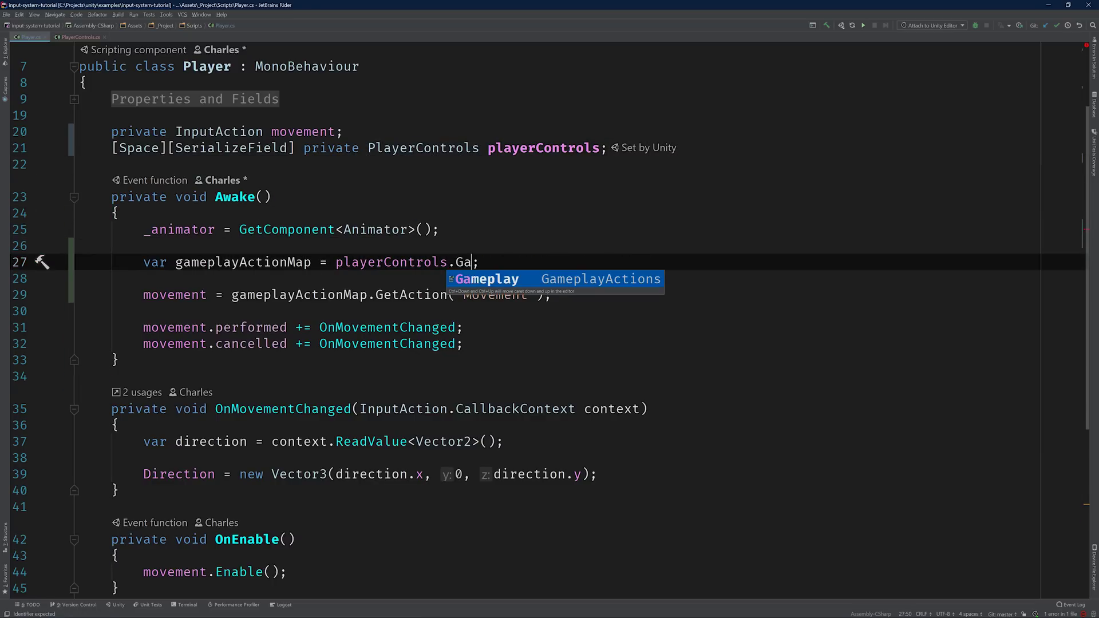
{"action": "key", "text": "Return"}
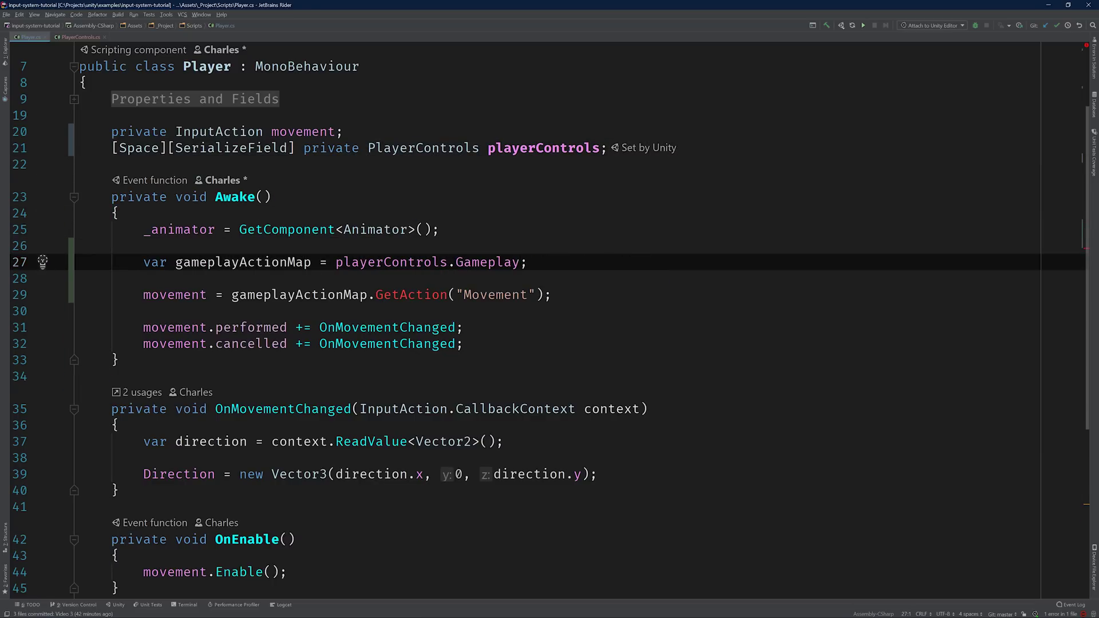
Replace GetAction("Movement") with the Movement property and inline the gameplayActionMap variable.
{"action": "key", "text": "Down"}
{"action": "key", "text": "Down"}
{"action": "key", "text": "Home"}
{"action": "key", "text": "ctrl+Right"}
{"action": "key", "text": "ctrl+Right"}
{"action": "key", "text": "ctrl+Right"}
{"action": "key", "text": "Right"}
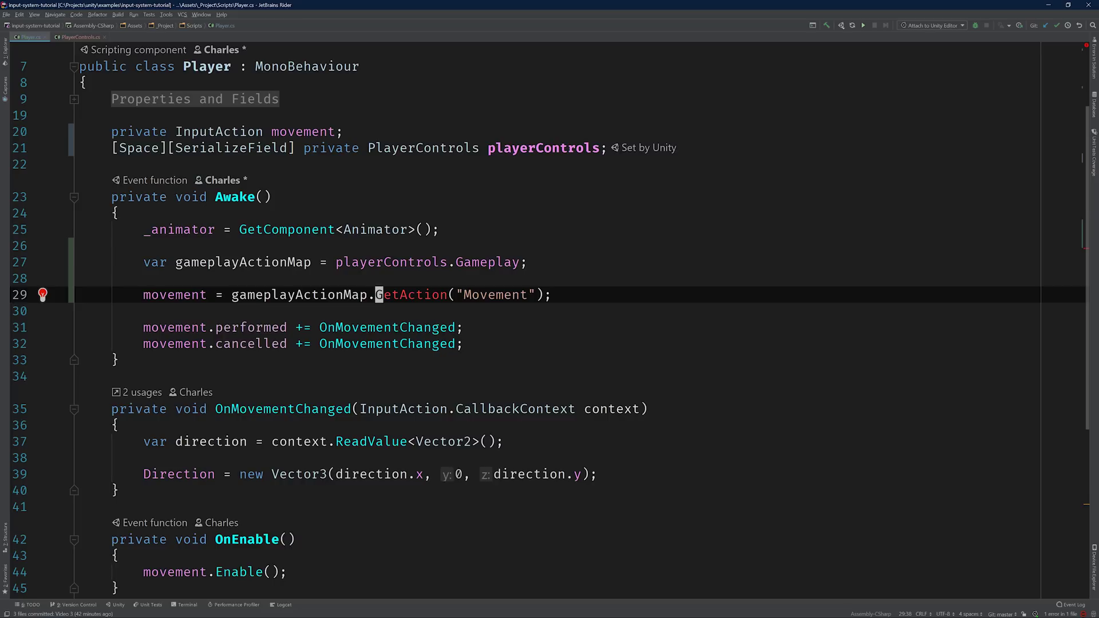
{"action": "key", "text": "shift+End"}
{"action": "key", "text": "shift+Left"}
{"action": "key", "text": "Delete"}
{"action": "type", "text": "M"}
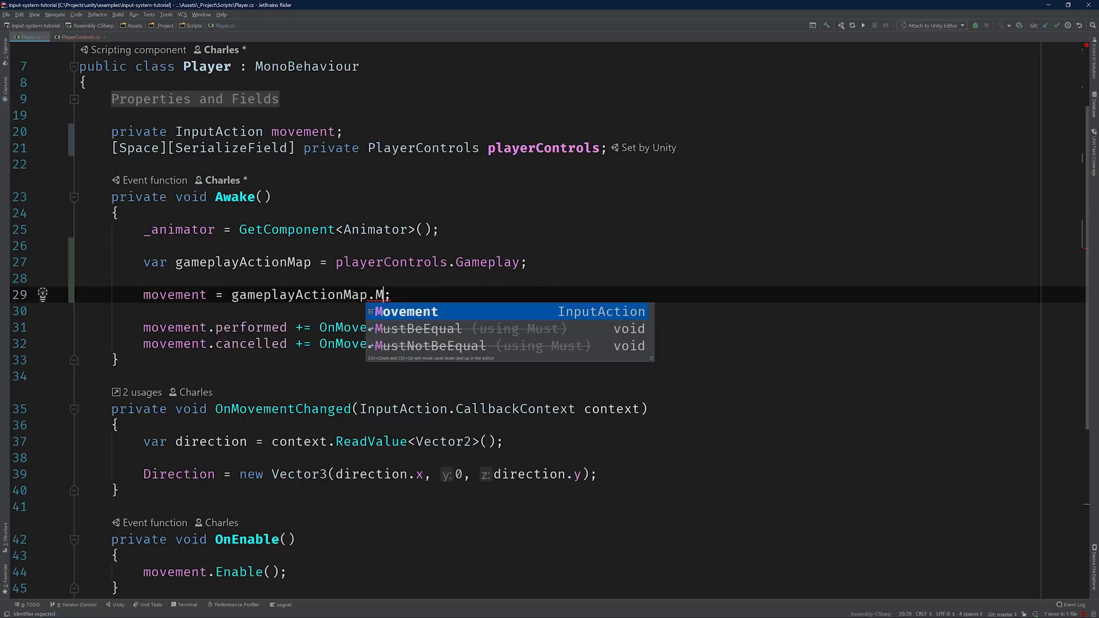
{"action": "key", "text": "Return"}
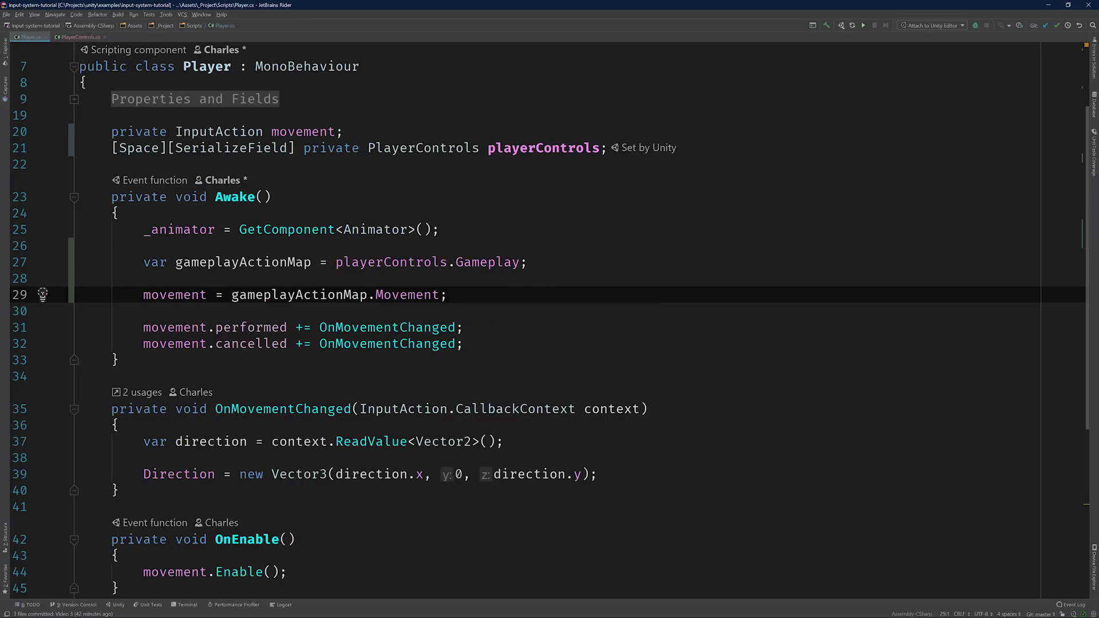
{"action": "key", "text": "Home"}
{"action": "key", "text": "ctrl+Right"}
{"action": "key", "text": "ctrl+Right"}
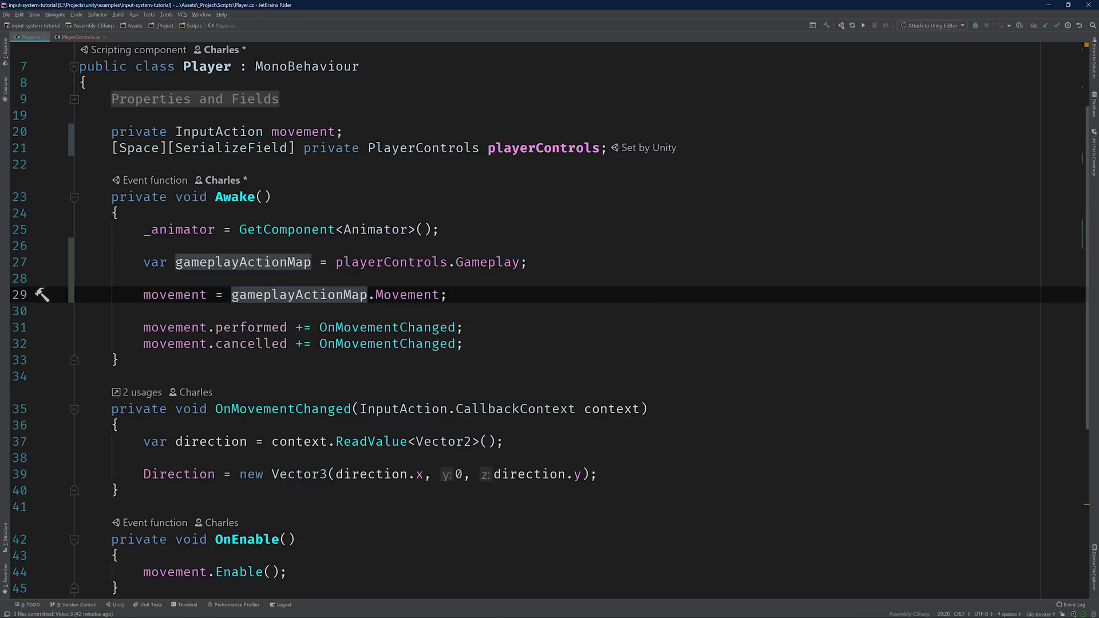
{"action": "key", "text": "ctrl+alt+n"}
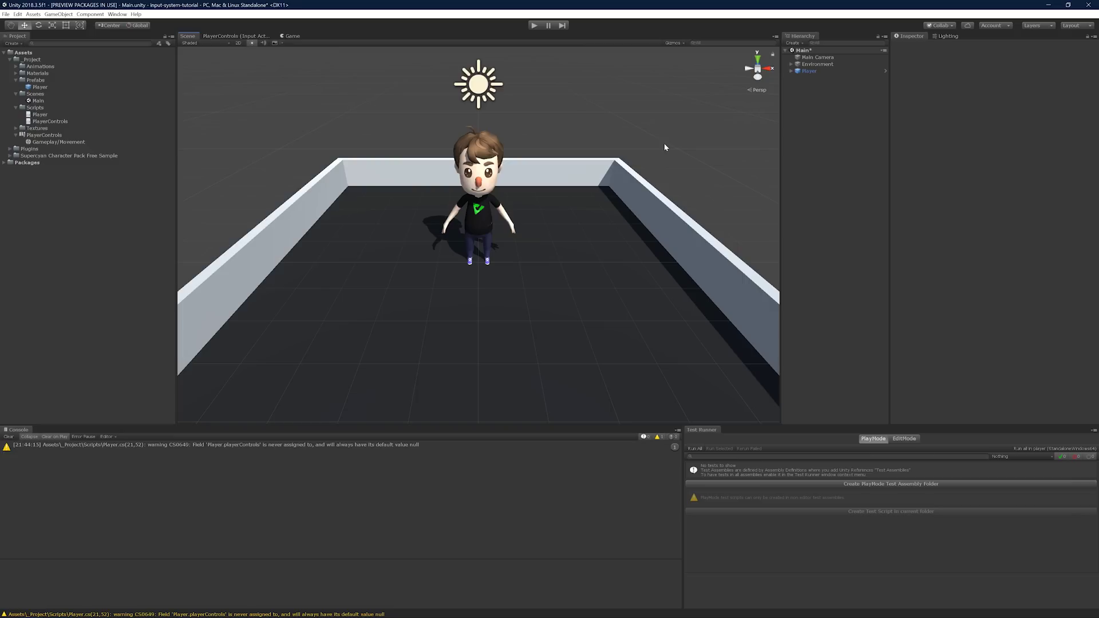
Assign the PlayerControls input asset to the Player component's Player Controls field.
{"action": "left_click", "coordinate": [801, 72]}
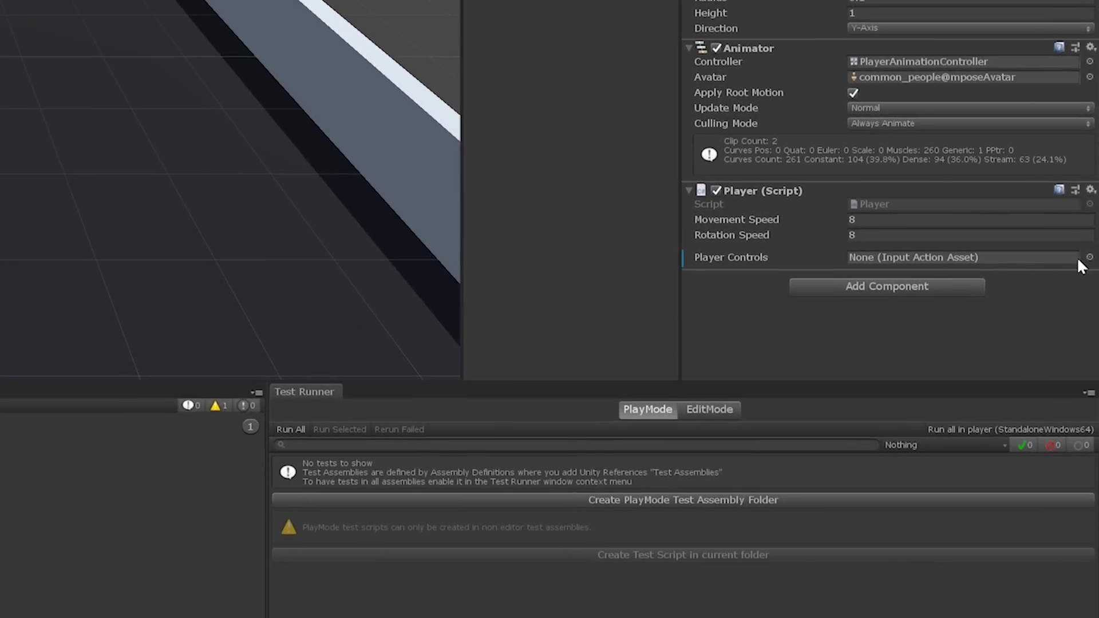
{"action": "left_click", "coordinate": [1087, 257]}
{"action": "double_click", "coordinate": [575, 221]}
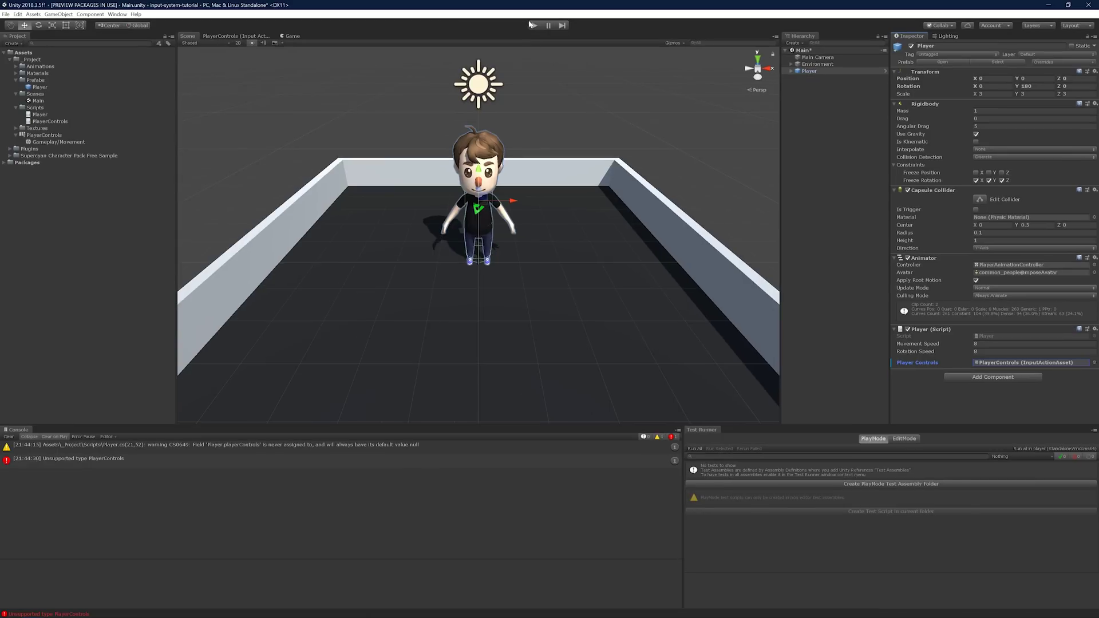
Enter play mode and walk the character right, left, forward and back with D, A, W, S.
{"action": "left_click", "coordinate": [532, 25]}
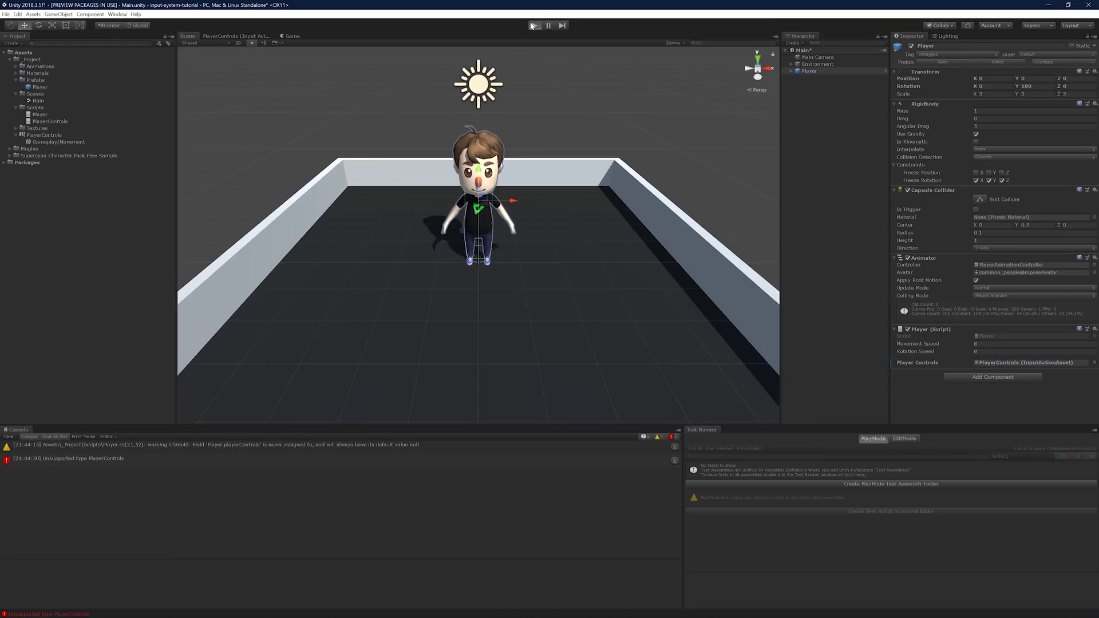
{"action": "key", "text": "d"}
{"action": "key", "text": "a"}
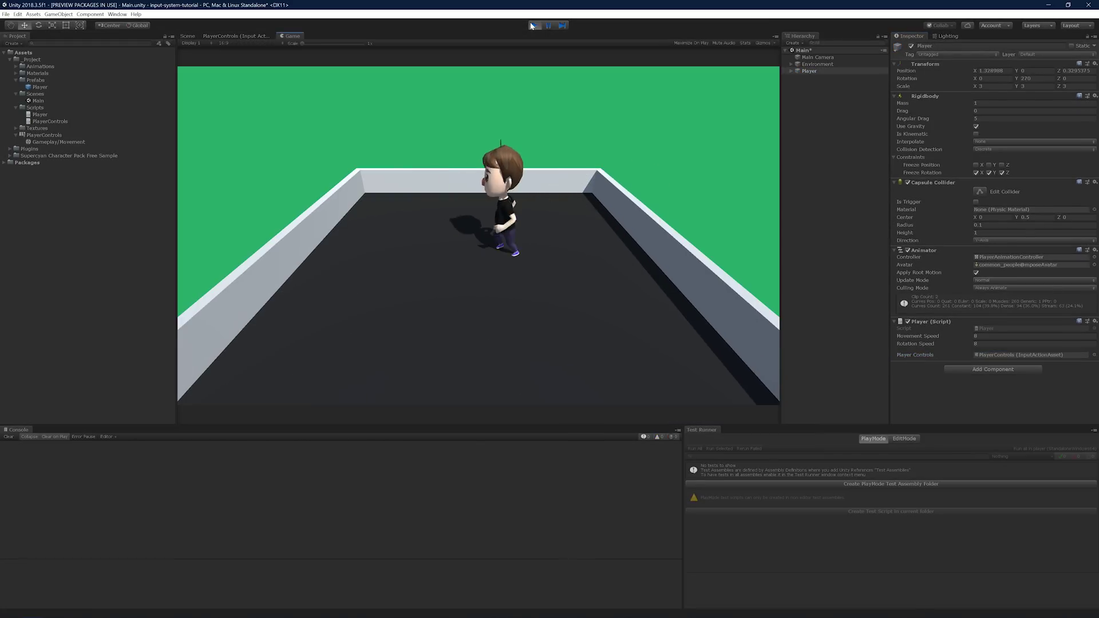
{"action": "key", "text": "w"}
{"action": "key", "text": "s"}
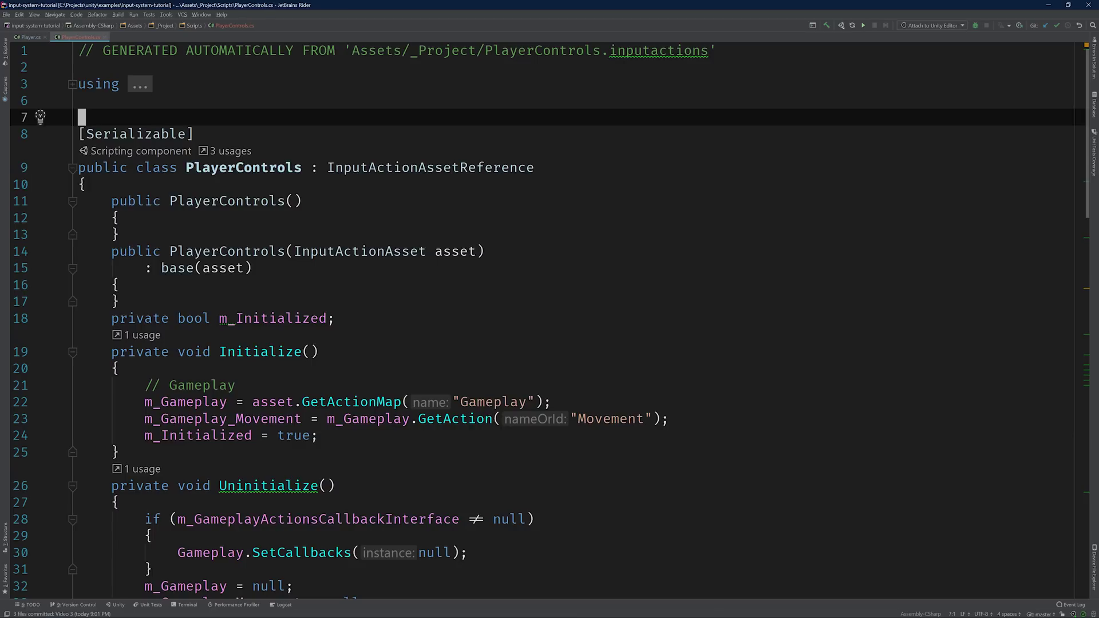
{"action": "scroll", "coordinate": [549, 320], "scroll_direction": "down", "scroll_amount": 20}
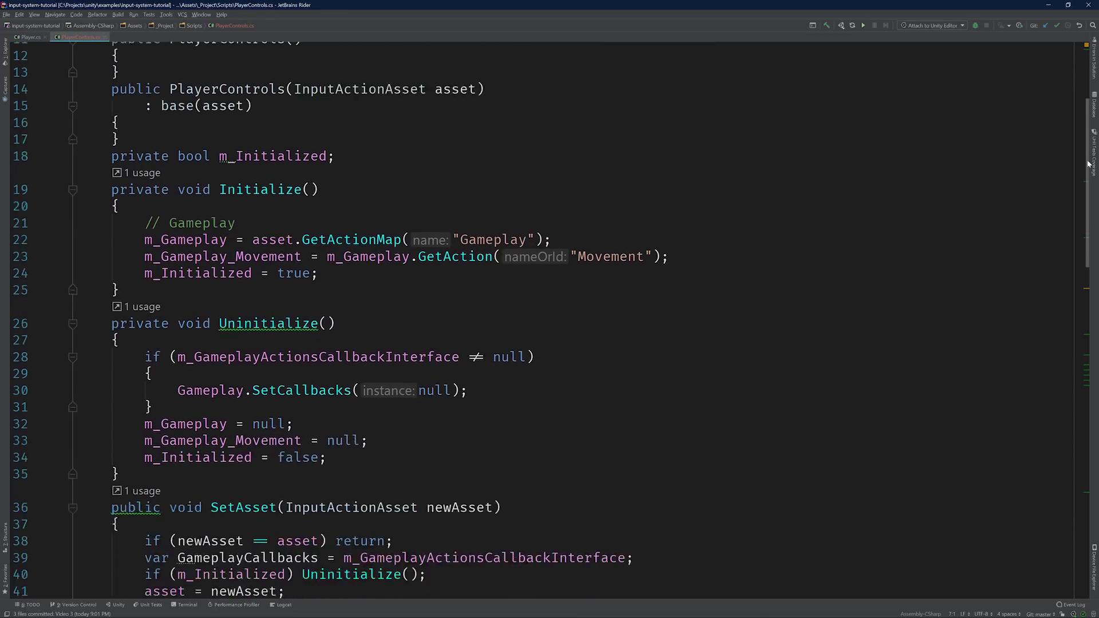
{"action": "scroll", "coordinate": [549, 321], "scroll_direction": "down", "scroll_amount": 2}
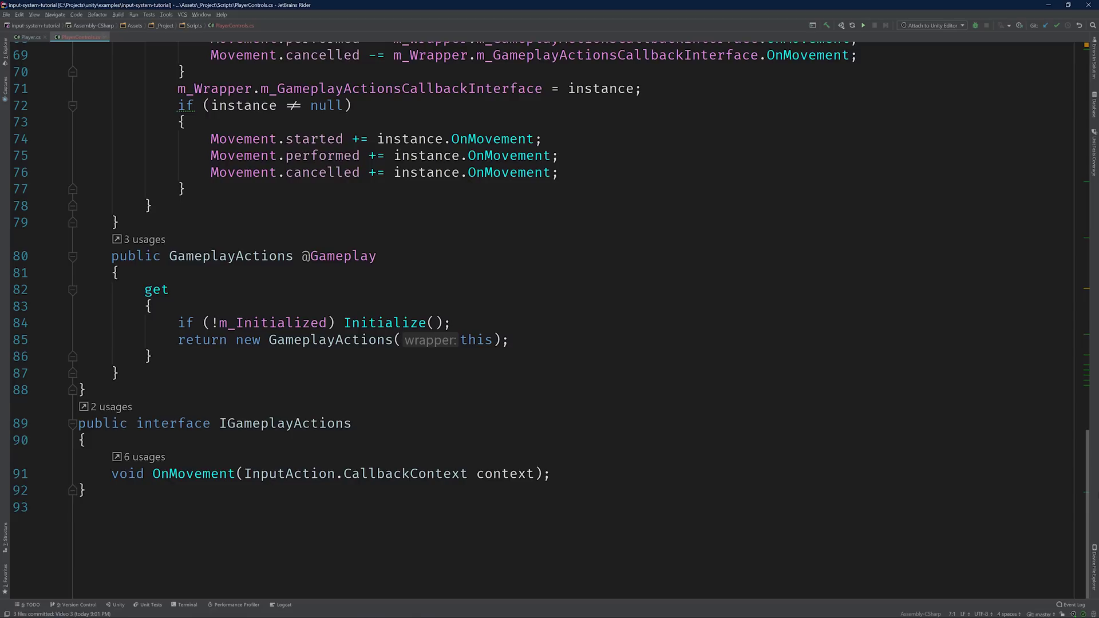
{"action": "scroll", "coordinate": [550, 320], "scroll_direction": "up", "scroll_amount": 6}
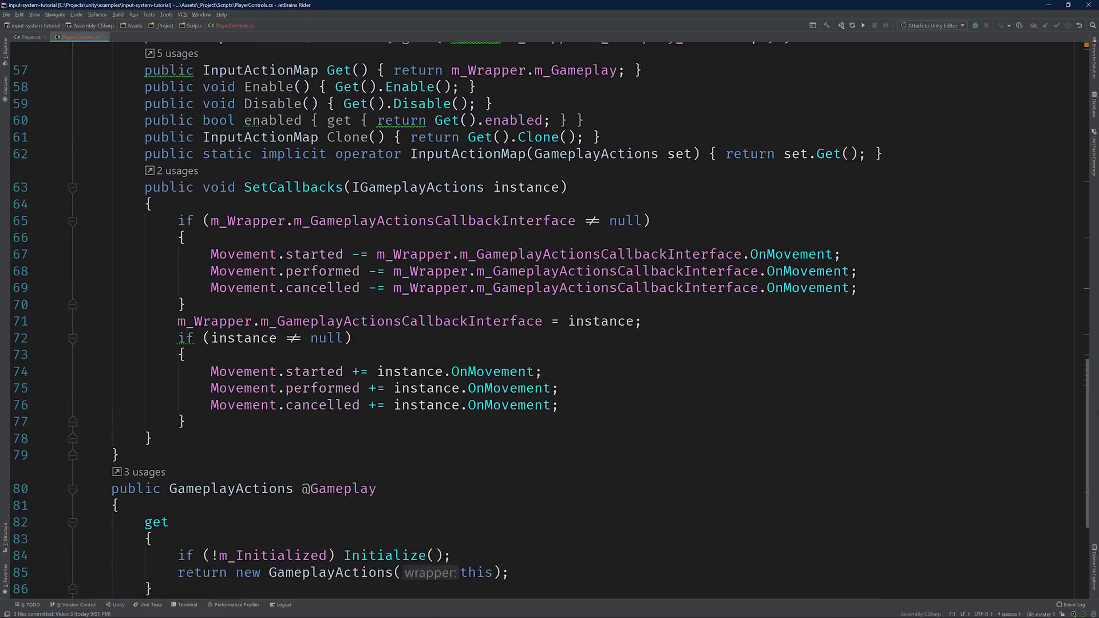
{"action": "scroll", "coordinate": [550, 320], "scroll_direction": "up", "scroll_amount": 1}
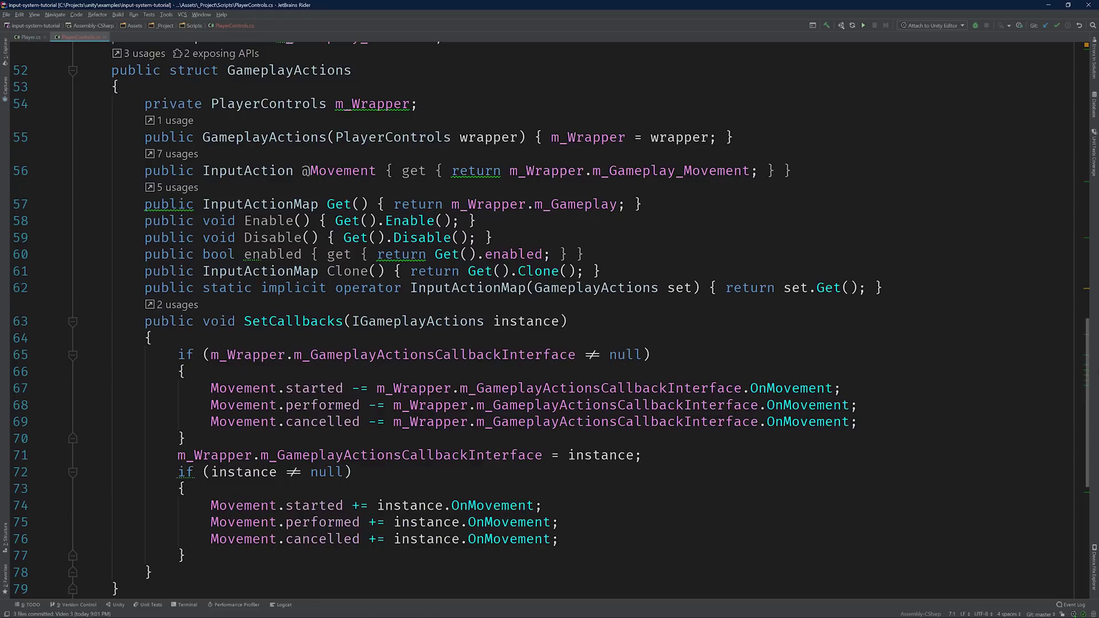
Add IGameplayActions to the Player class declaration and generate the missing OnMovement method.
{"action": "key", "text": "ctrl+Tab"}
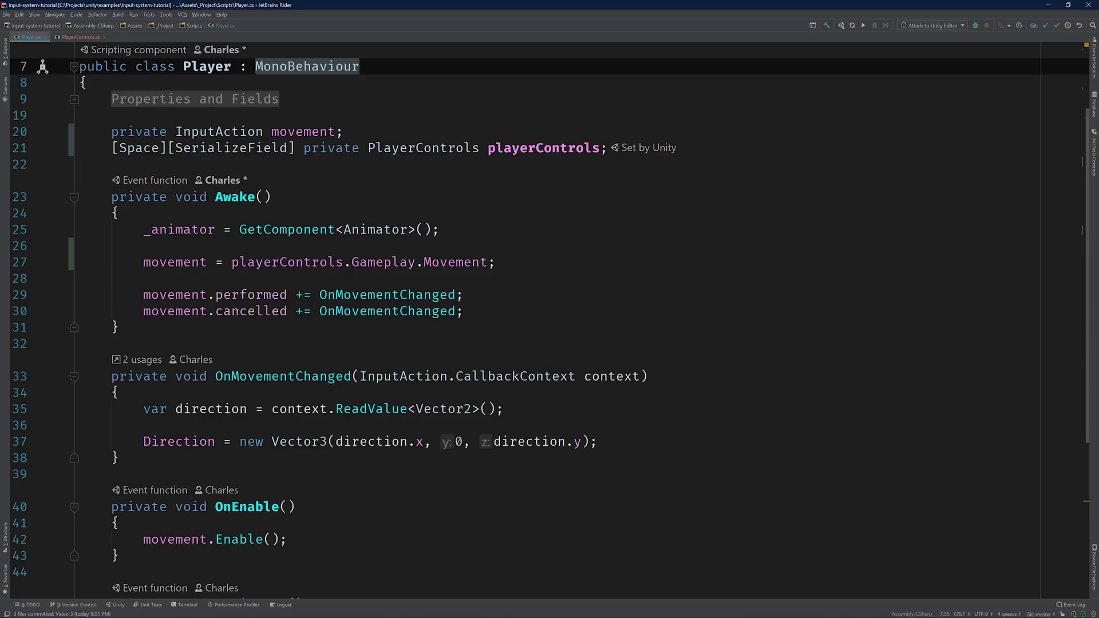
{"action": "type", "text": ", IGameplayActions"}
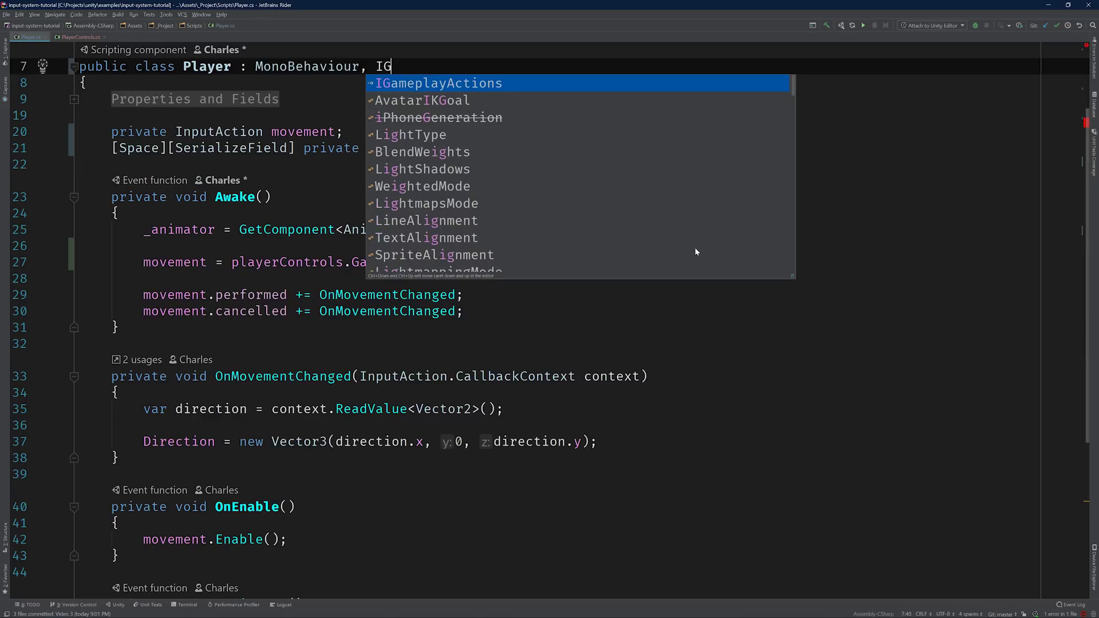
{"action": "key", "text": "Return"}
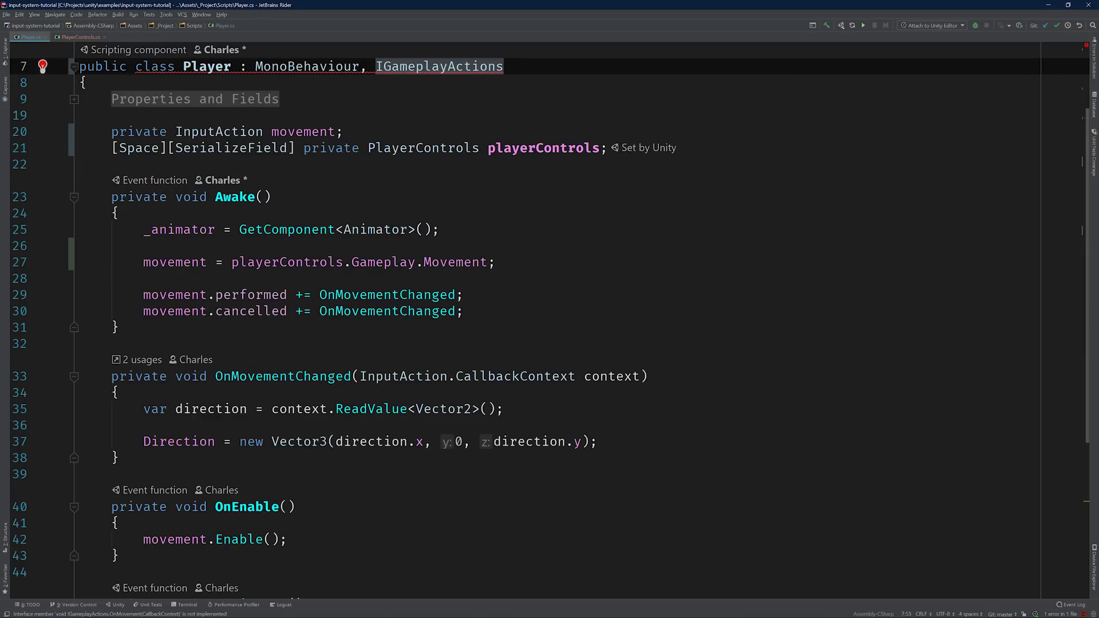
{"action": "left_click", "coordinate": [111, 343]}
{"action": "key", "text": "Return"}
{"action": "key", "text": "Return"}
{"action": "key", "text": "Up"}
{"action": "key", "text": "alt+Insert"}
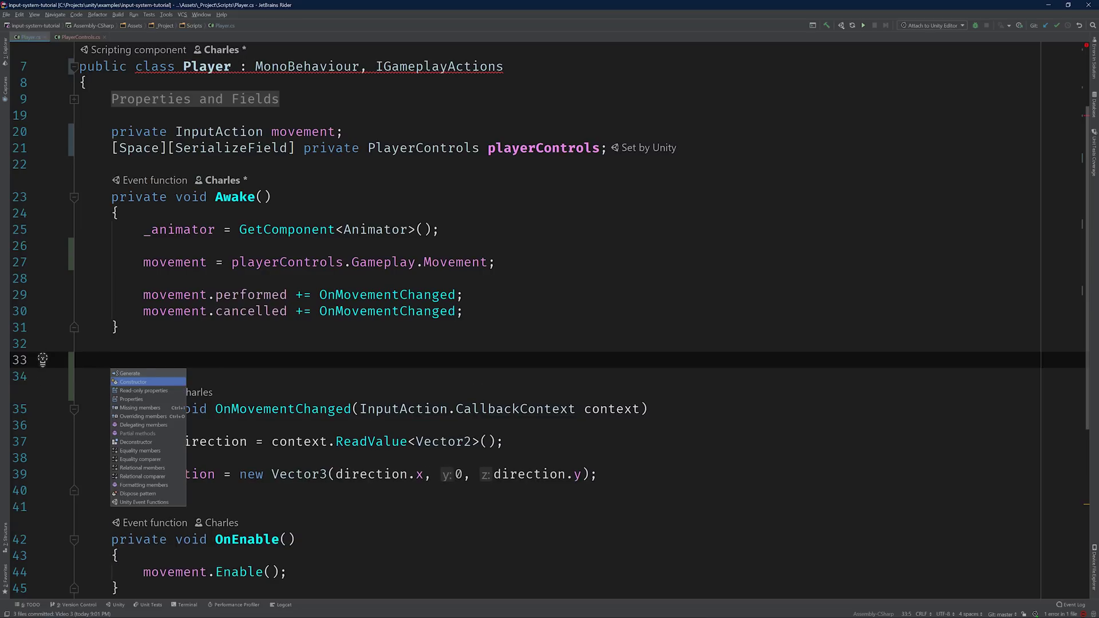
{"action": "key", "text": "Return"}
{"action": "key", "text": "Return"}
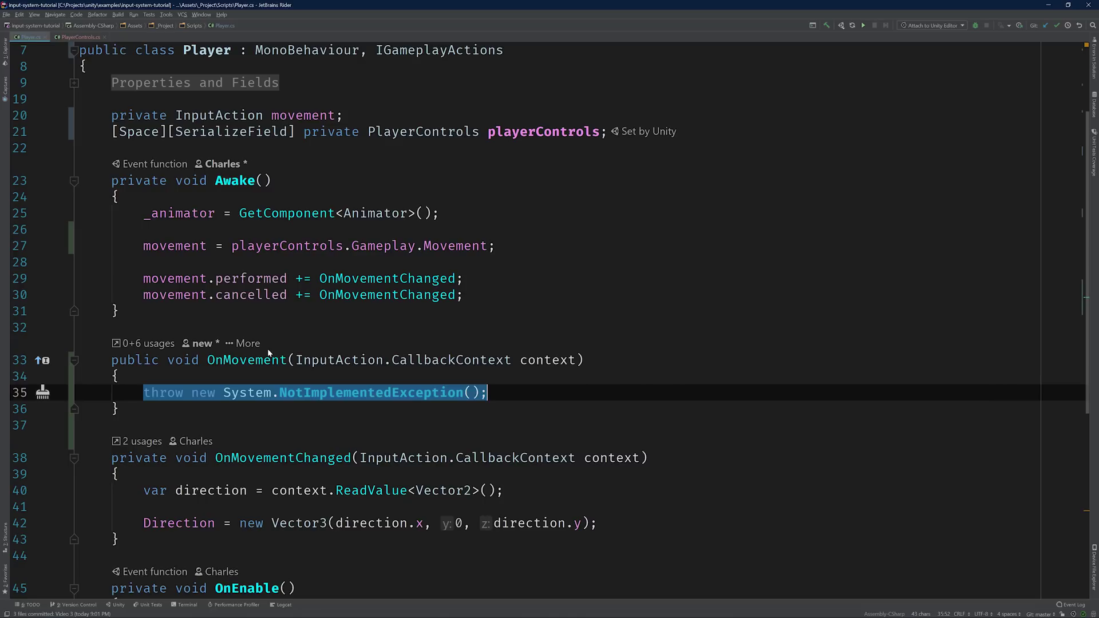
Replace OnMovement's placeholder throw line with the direction code copied from OnMovementChanged.
{"action": "key", "text": "Down"}
{"action": "key", "text": "Down"}
{"action": "key", "text": "Down"}
{"action": "key", "text": "Down"}
{"action": "key", "text": "Down"}
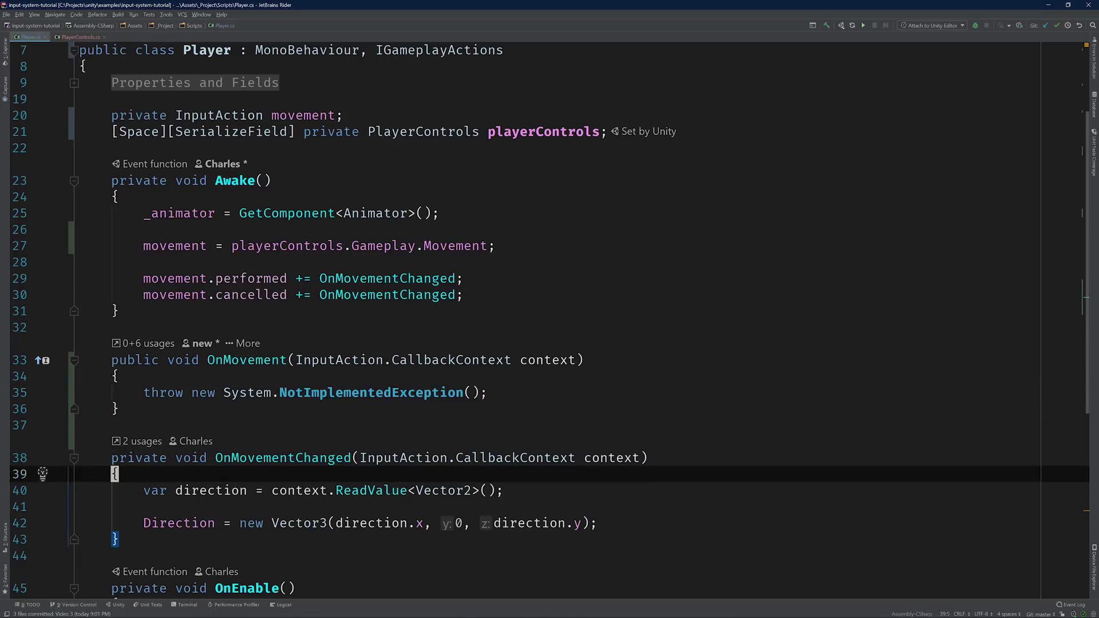
{"action": "key", "text": "Home"}
{"action": "key", "text": "Up"}
{"action": "key", "text": "Up"}
{"action": "key", "text": "Up"}
{"action": "key", "text": "Up"}
{"action": "key", "text": "Up"}
{"action": "key", "text": "End"}
{"action": "key", "text": "shift+Home"}
{"action": "key", "text": "shift+Home"}
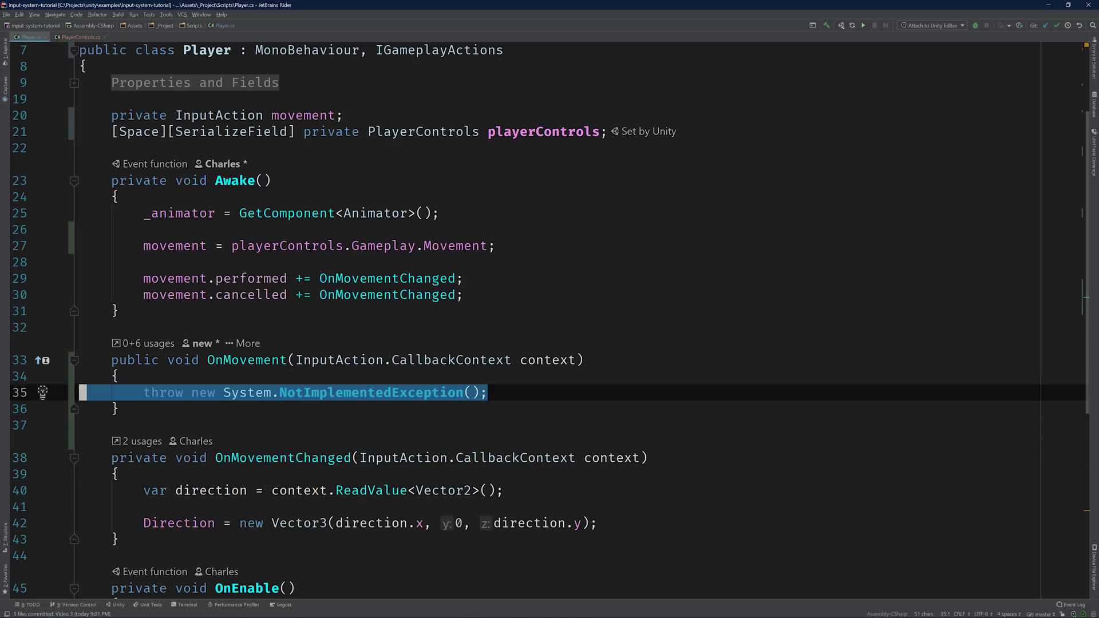
{"action": "type", "text": "var direction = context.ReadValue<Vector2>();  Direction = new Vector3(direction.x, 0, direction.y);"}
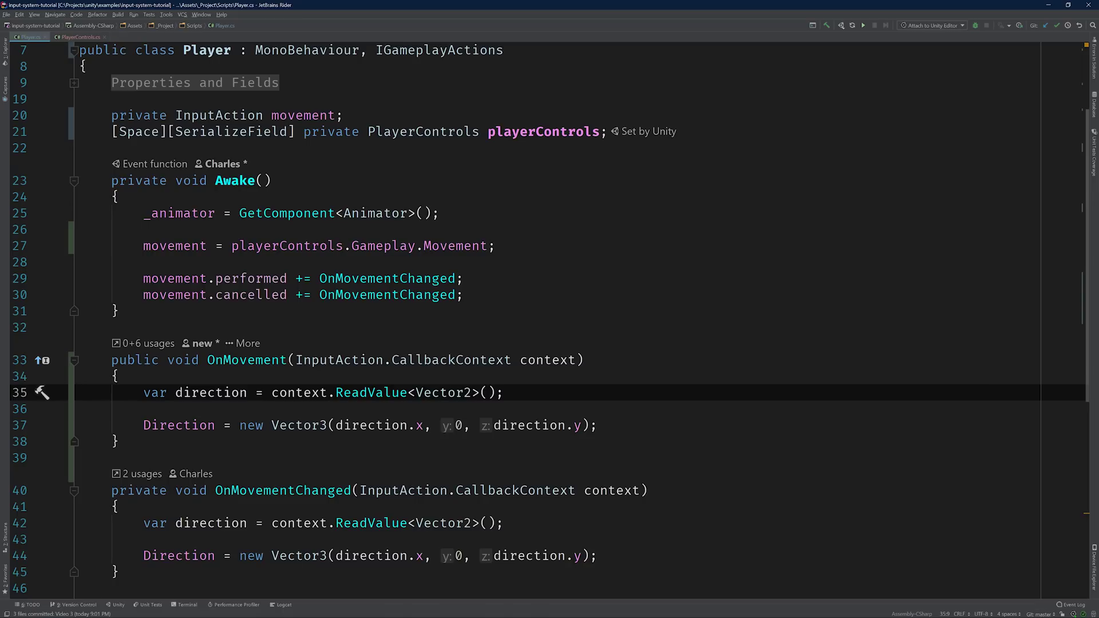
{"action": "key", "text": "Up"}
{"action": "key", "text": "Up"}
{"action": "key", "text": "Up"}
{"action": "key", "text": "Up"}
{"action": "key", "text": "Up"}
Append playerControls.Gameplay.SetCallbacks(this) to the end of Awake.
{"action": "key", "text": "End"}
{"action": "key", "text": "Return"}
{"action": "key", "text": "Return"}
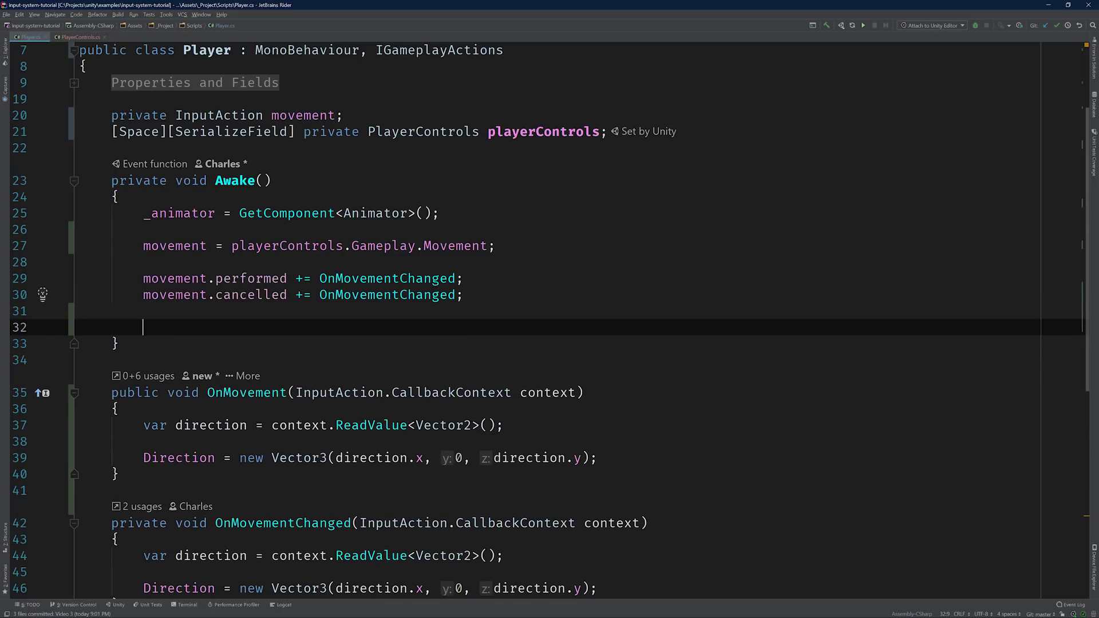
{"action": "type", "text": "playerControls.Gameplay."}
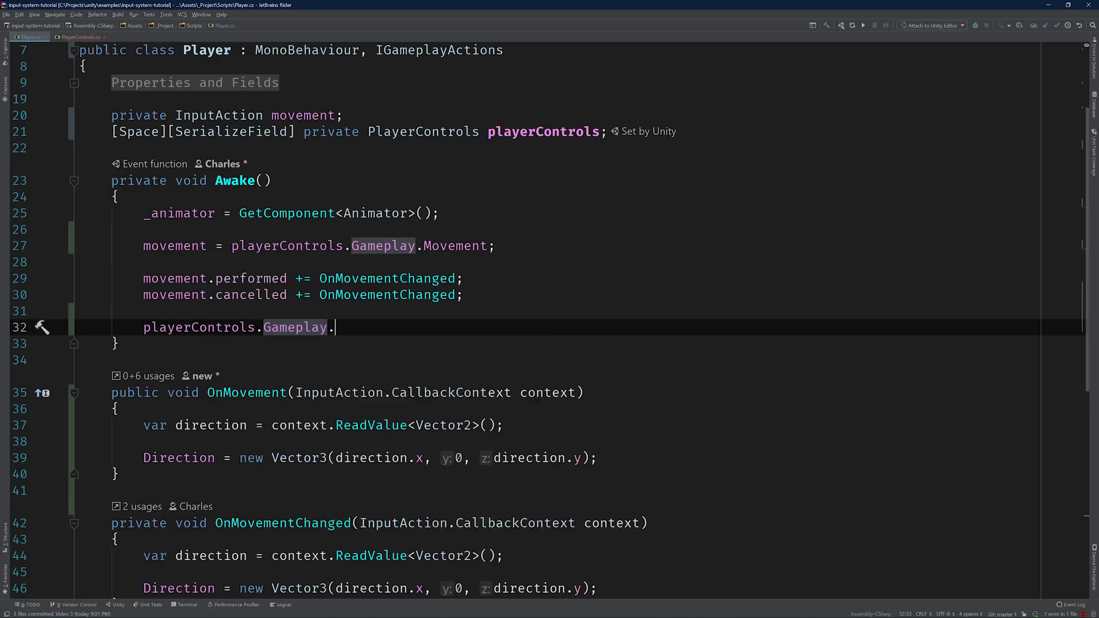
{"action": "type", "text": "Set"}
{"action": "key", "text": "Return"}
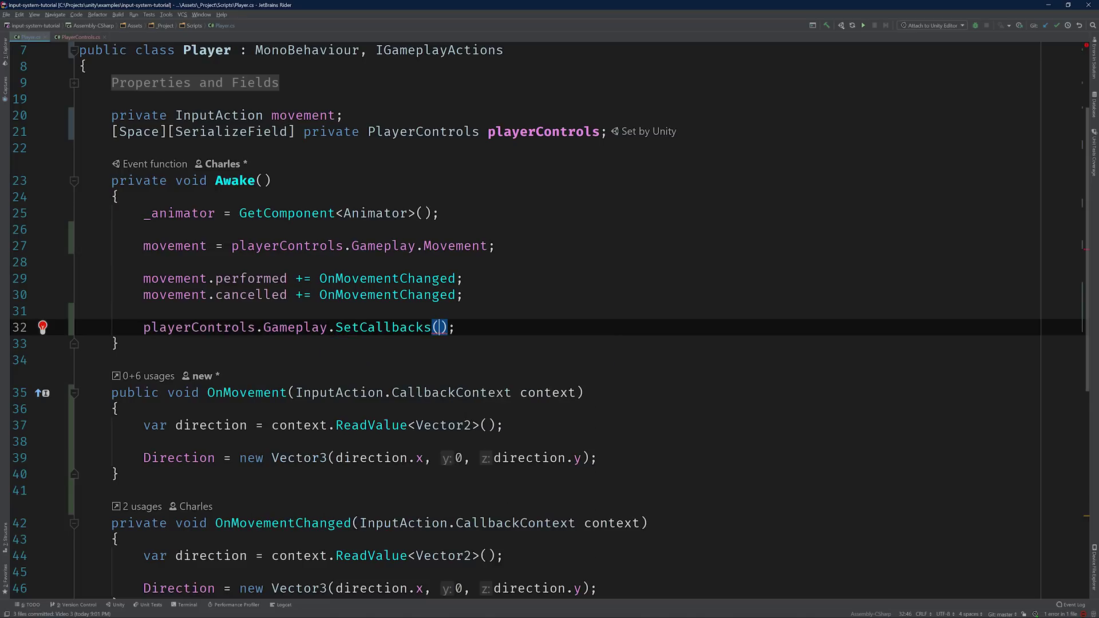
{"action": "type", "text": "this"}
{"action": "key", "text": "Escape"}
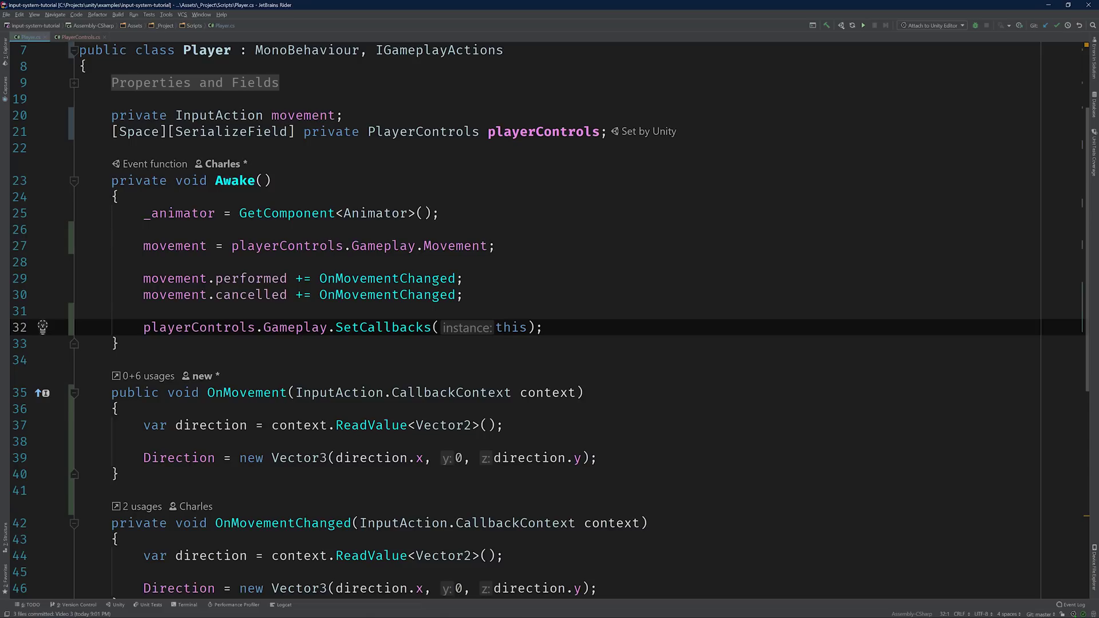
{"action": "key", "text": "shift+Up"}
{"action": "key", "text": "shift+Up"}
{"action": "key", "text": "shift+Up"}
{"action": "key", "text": "shift+Up"}
{"action": "key", "text": "shift+Up"}
Delete the old movement subscriptions in Awake, the movement field and the OnMovementChanged method.
{"action": "key", "text": "Delete"}
{"action": "key", "text": "Up"}
{"action": "key", "text": "Up"}
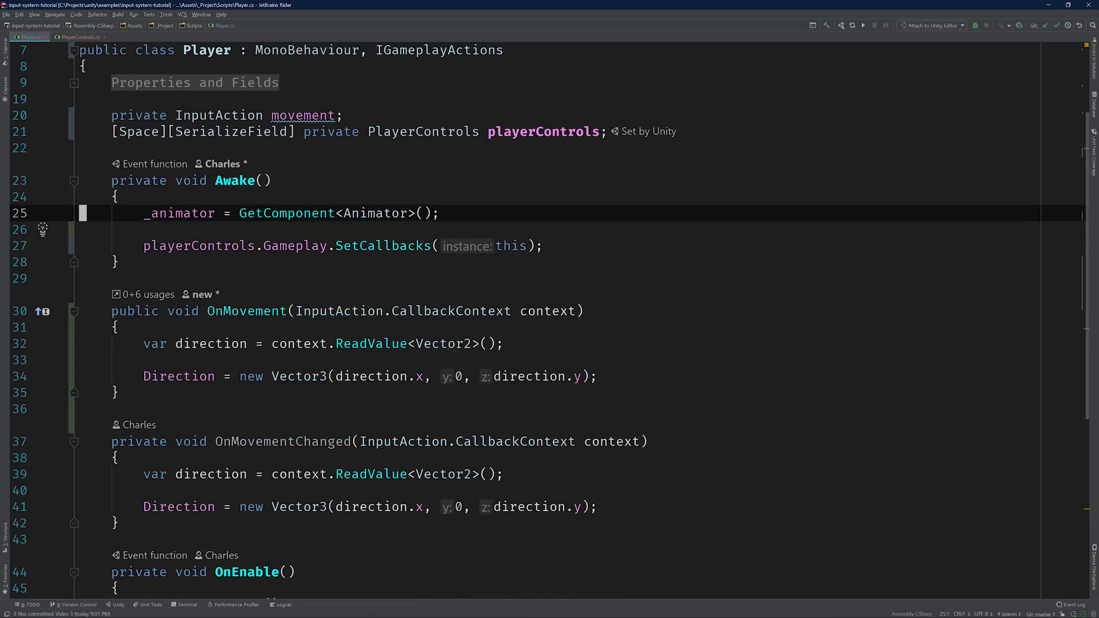
{"action": "key", "text": "Up"}
{"action": "key", "text": "Up"}
{"action": "key", "text": "Up"}
{"action": "key", "text": "Up"}
{"action": "key", "text": "Up"}
{"action": "key", "text": "shift+Down"}
{"action": "key", "text": "Delete"}
{"action": "key", "text": "Down"}
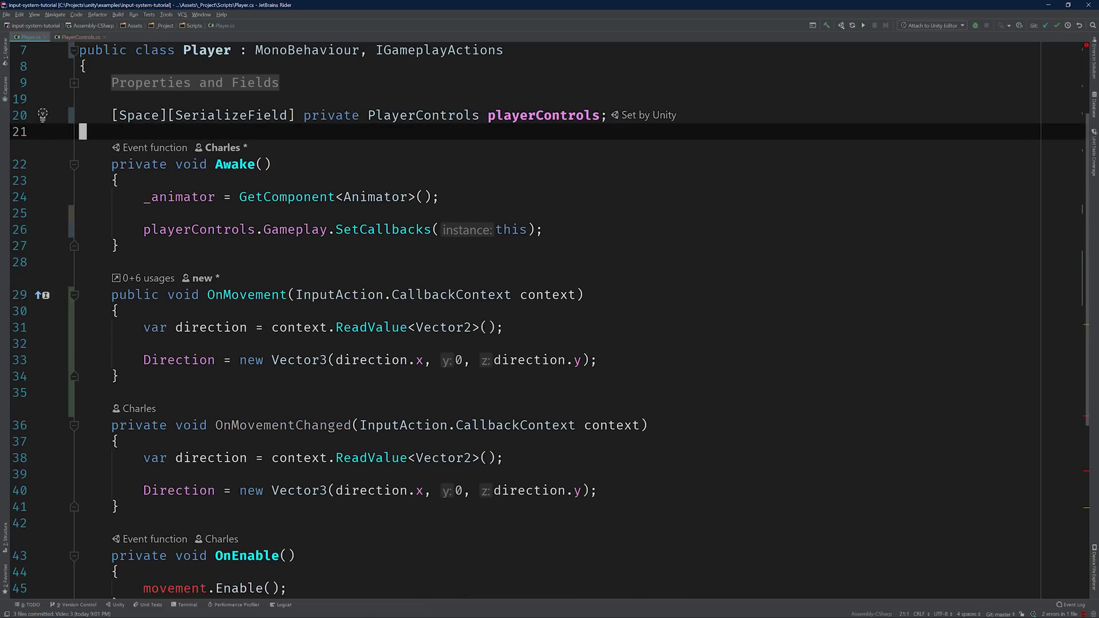
{"action": "key", "text": "Down"}
{"action": "key", "text": "Down"}
{"action": "key", "text": "Down"}
{"action": "key", "text": "Down"}
{"action": "key", "text": "Down"}
{"action": "key", "text": "Down"}
{"action": "key", "text": "Down"}
{"action": "key", "text": "Down"}
{"action": "key", "text": "Down"}
{"action": "key", "text": "Down"}
{"action": "key", "text": "Down"}
{"action": "key", "text": "Down"}
{"action": "key", "text": "Down"}
{"action": "key", "text": "Down"}
{"action": "key", "text": "Down"}
{"action": "key", "text": "Down"}
{"action": "key", "text": "Down"}
{"action": "key", "text": "Down"}
{"action": "key", "text": "Down"}
{"action": "key", "text": "Down"}
{"action": "key", "text": "Up"}
{"action": "key", "text": "Up"}
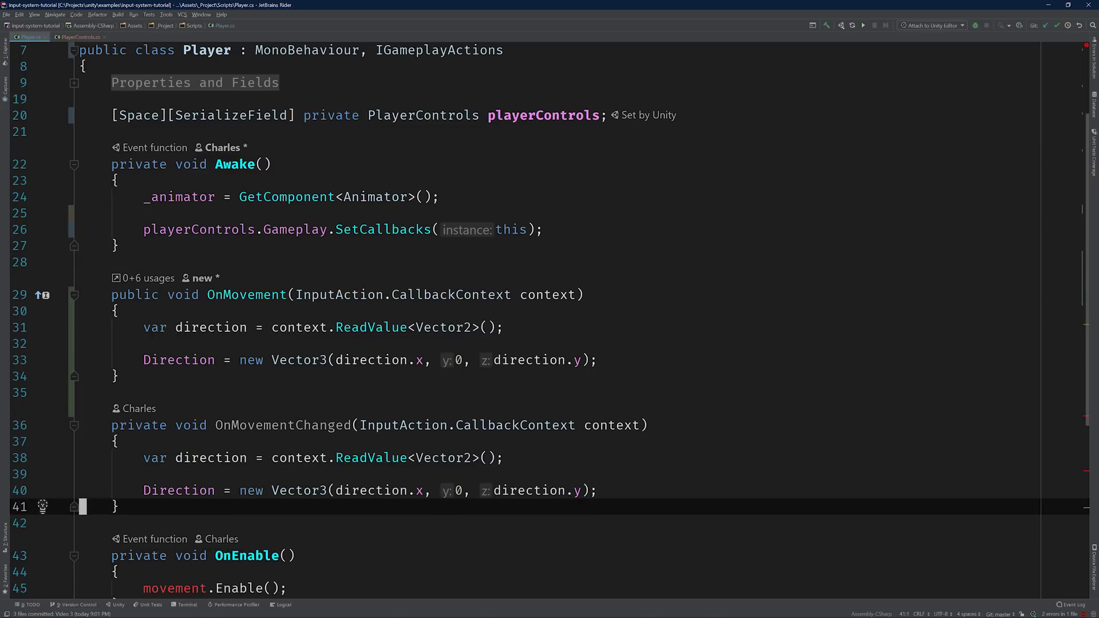
{"action": "key", "text": "shift+Up"}
{"action": "key", "text": "shift+Up"}
{"action": "key", "text": "shift+Up"}
{"action": "key", "text": "shift+Up"}
{"action": "key", "text": "shift+Up"}
{"action": "key", "text": "shift+Up"}
{"action": "key", "text": "Delete"}
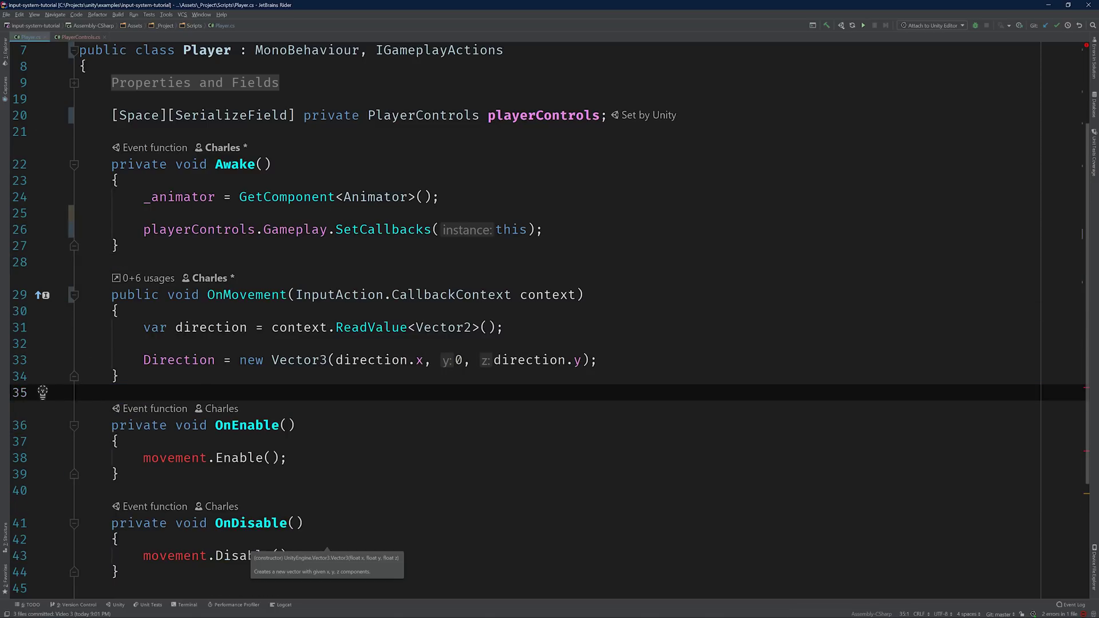
Replace movement.Enable() in OnEnable with playerControls.Enable();.
{"action": "scroll", "coordinate": [550, 321], "scroll_direction": "down", "scroll_amount": 2}
{"action": "key", "text": "Down"}
{"action": "key", "text": "Down"}
{"action": "key", "text": "Down"}
{"action": "key", "text": "Home"}
{"action": "key", "text": "shift+End"}
{"action": "key", "text": "Delete"}
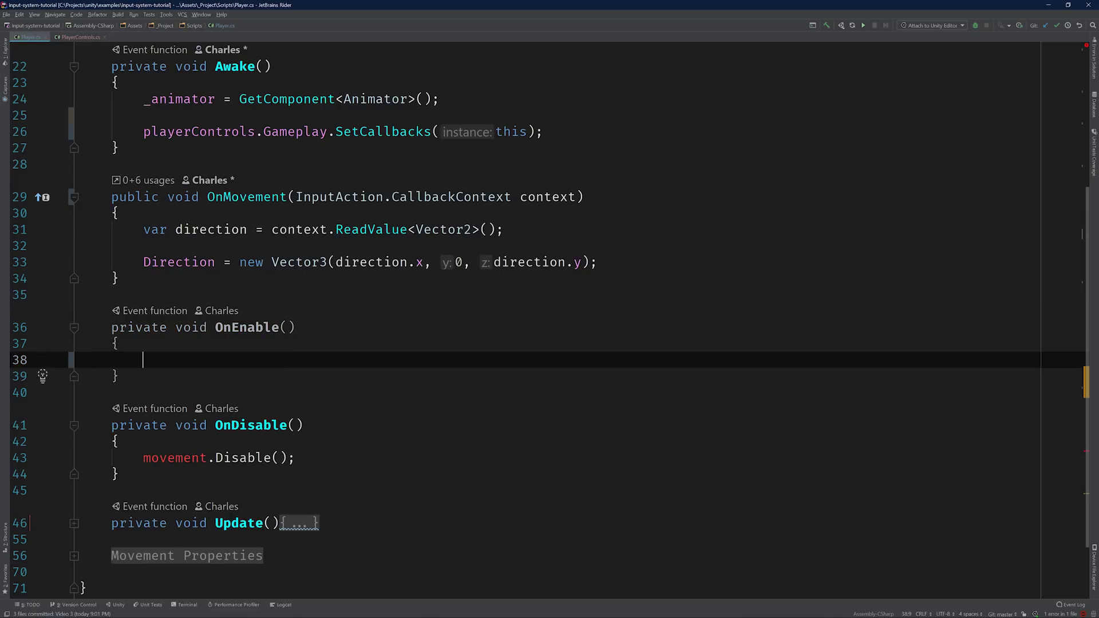
{"action": "type", "text": "playerControls.Enable();"}
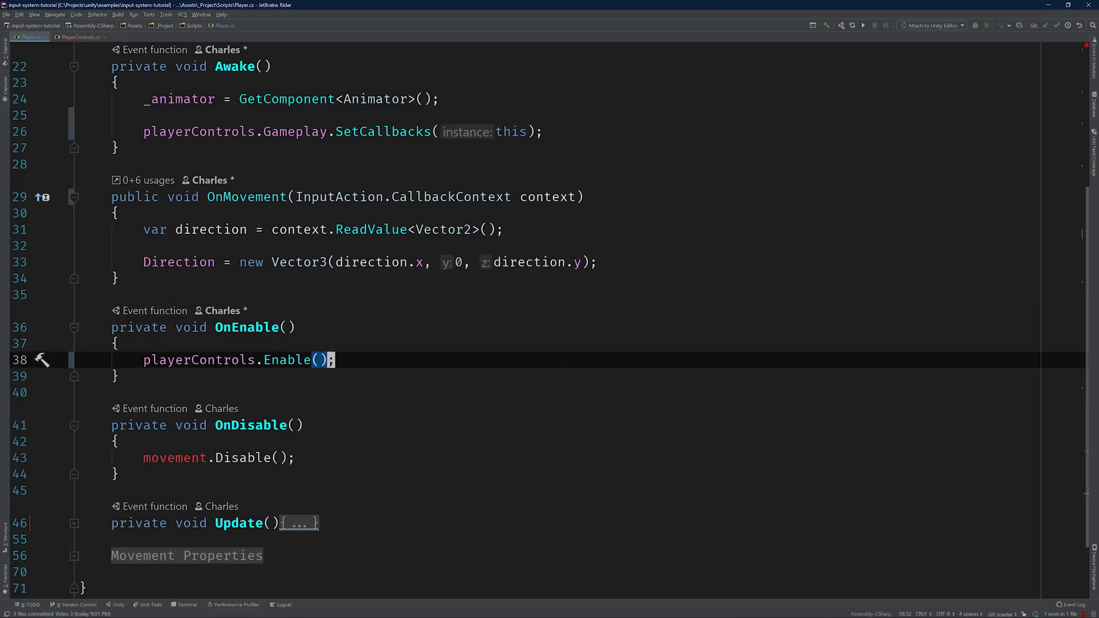
Replace movement.Disable() in OnDisable with playerControls.Disable().
{"action": "key", "text": "Down"}
{"action": "key", "text": "Down"}
{"action": "key", "text": "Down"}
{"action": "key", "text": "Down"}
{"action": "key", "text": "Home"}
{"action": "key", "text": "Down"}
{"action": "key", "text": "shift+End"}
{"action": "type", "text": "playerControls.Enable();"}
{"action": "key", "text": "ctrl+Right"}
{"action": "key", "text": "ctrl+shift+Right"}
{"action": "key", "text": "Delete"}
{"action": "type", "text": "D"}
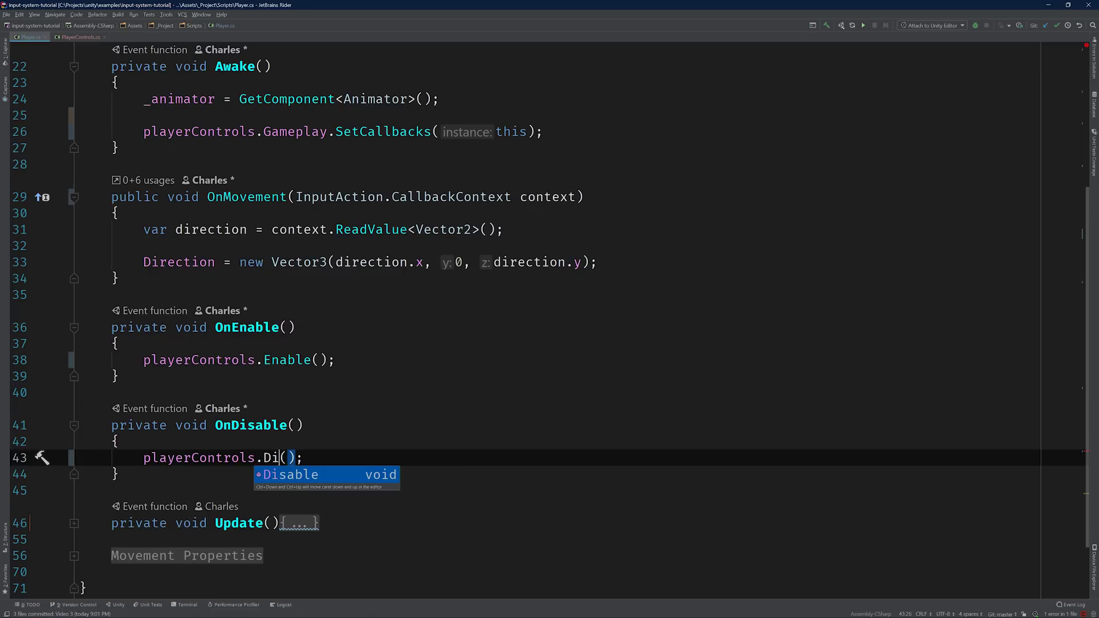
{"action": "type", "text": "i"}
{"action": "key", "text": "Return"}
{"action": "key", "text": "Home"}
{"action": "key", "text": "Home"}
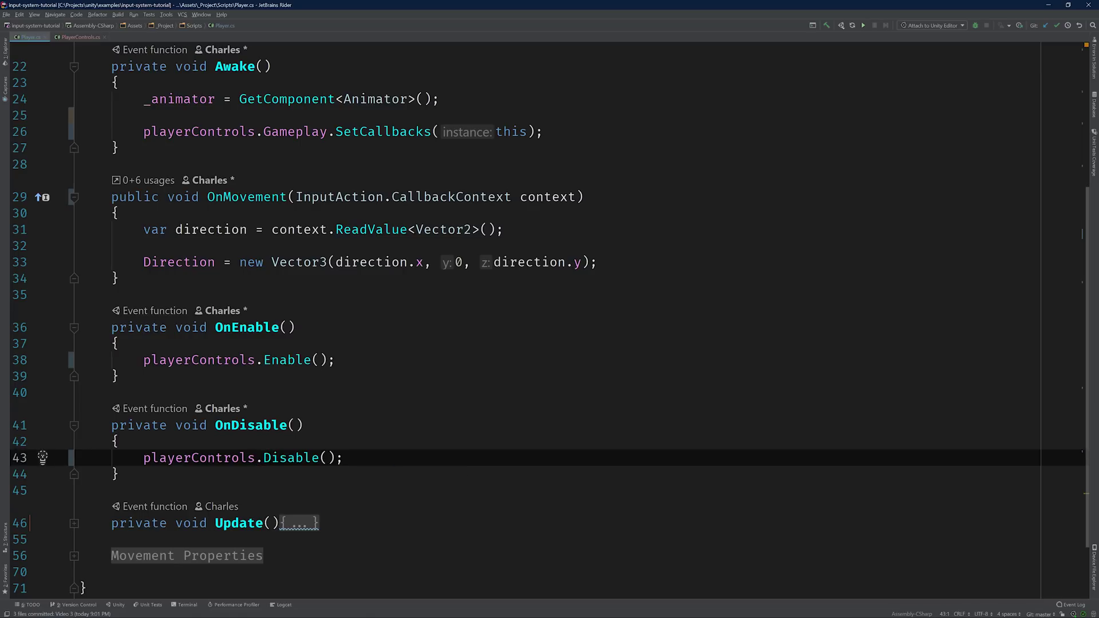
Back in Unity, enter play mode and run the character around the arena with A, S, W keys.
{"action": "key", "text": "alt+Tab"}
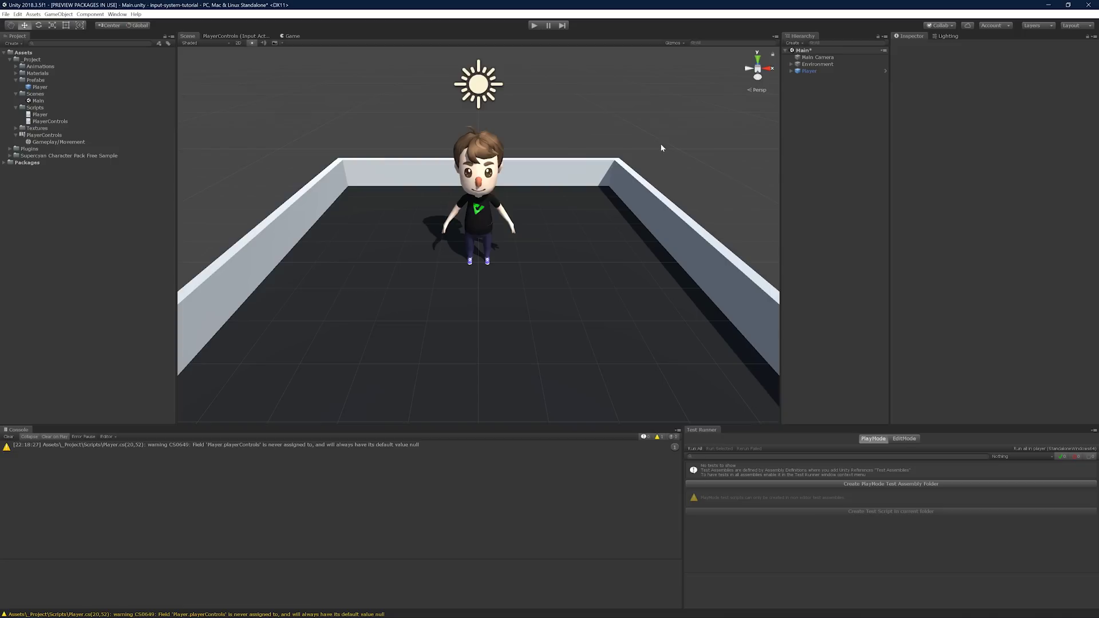
{"action": "left_click", "coordinate": [533, 26]}
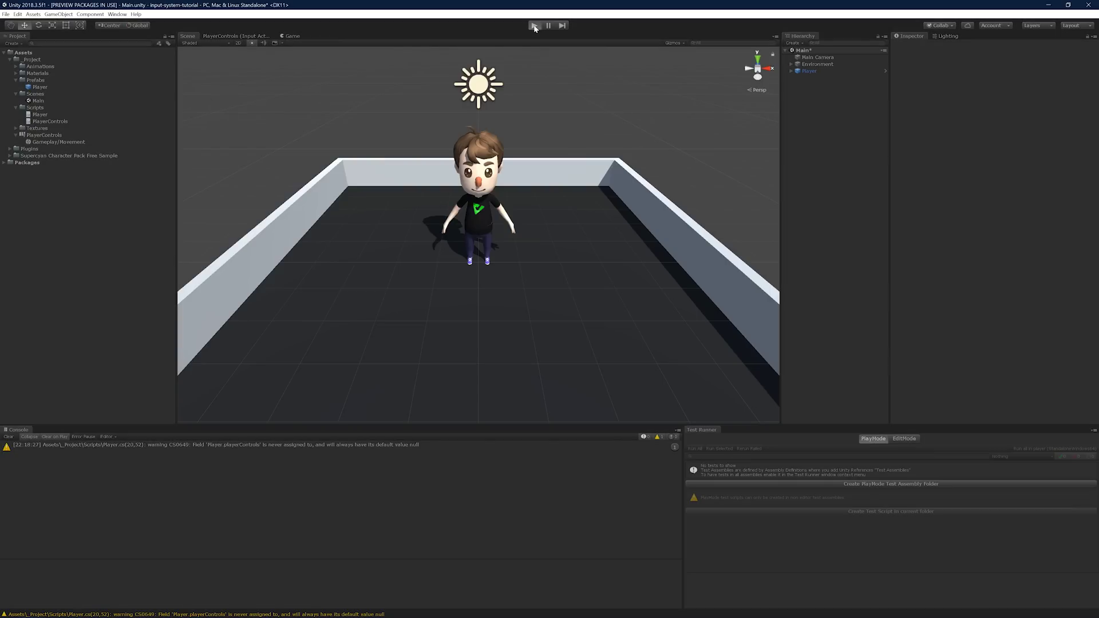
{"action": "key", "text": "a"}
{"action": "key", "text": "s"}
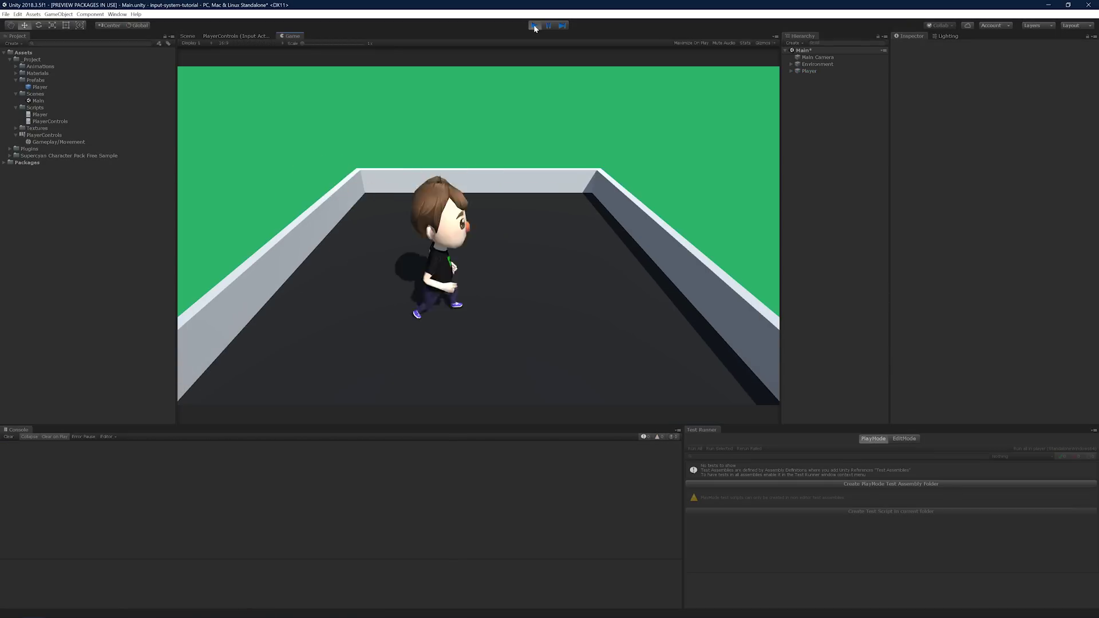
{"action": "key", "text": "w"}
{"action": "key", "text": "a"}
{"action": "key", "text": "s"}
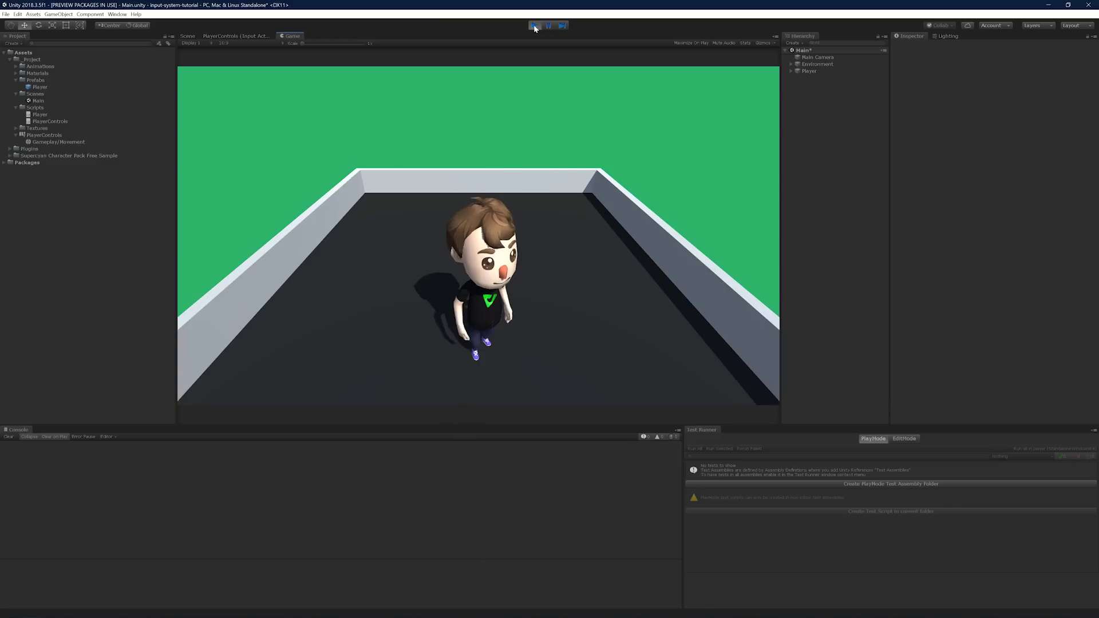